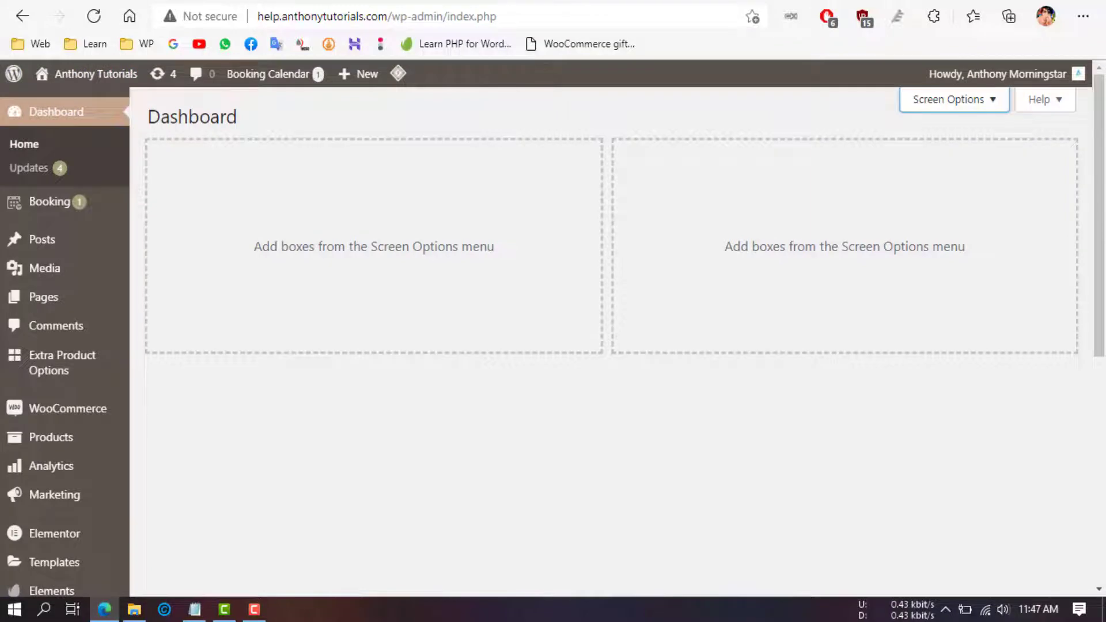
Step: Copy the plugin name "Premium Addons for Elementor" from its WordPress.org page and look over the plugin's details
click(482, 0)
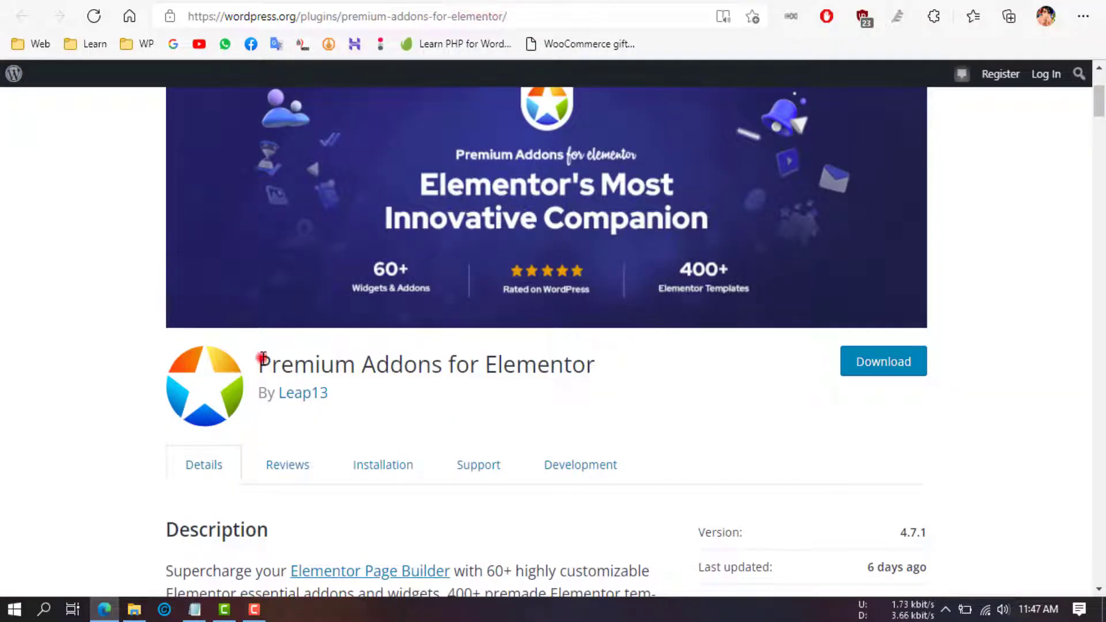
drag(263, 357, 591, 354)
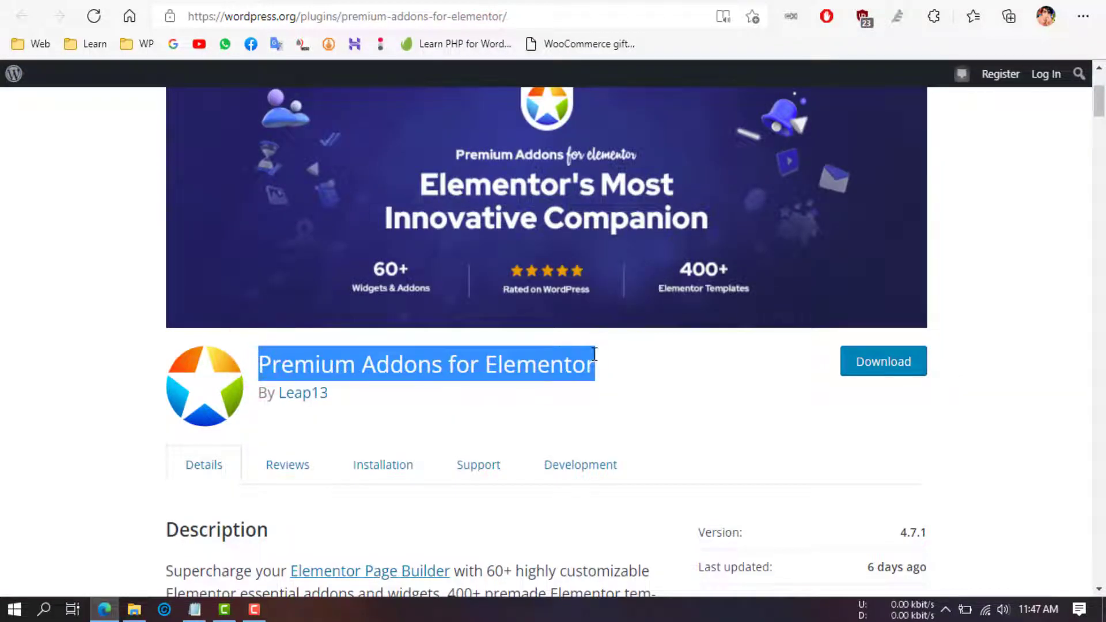
click(624, 329)
click(641, 329)
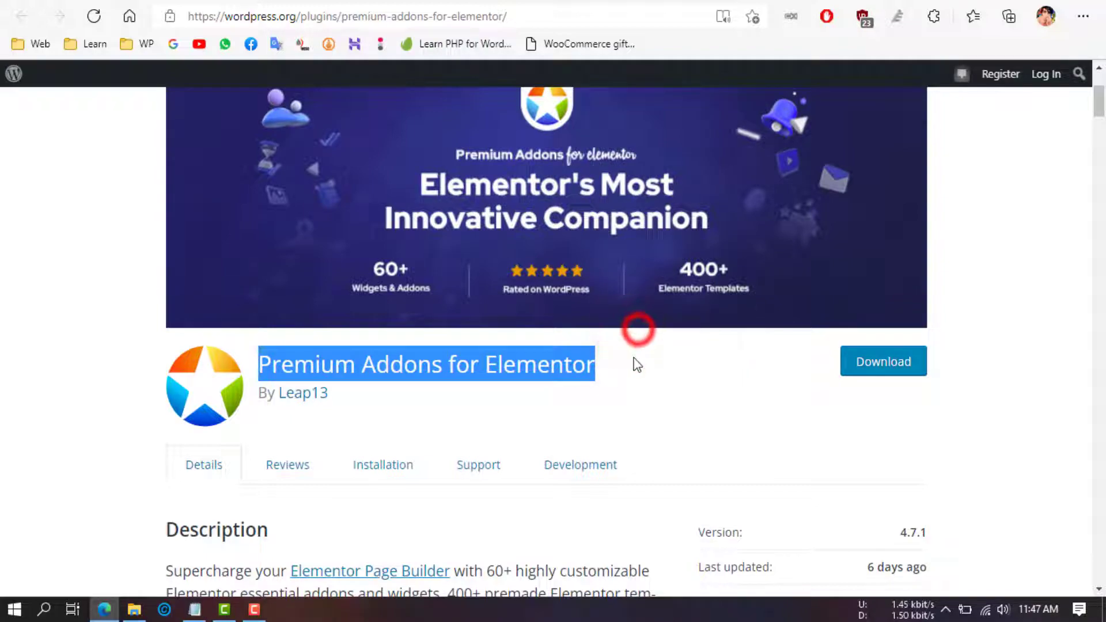
scroll(633, 360, down, 10)
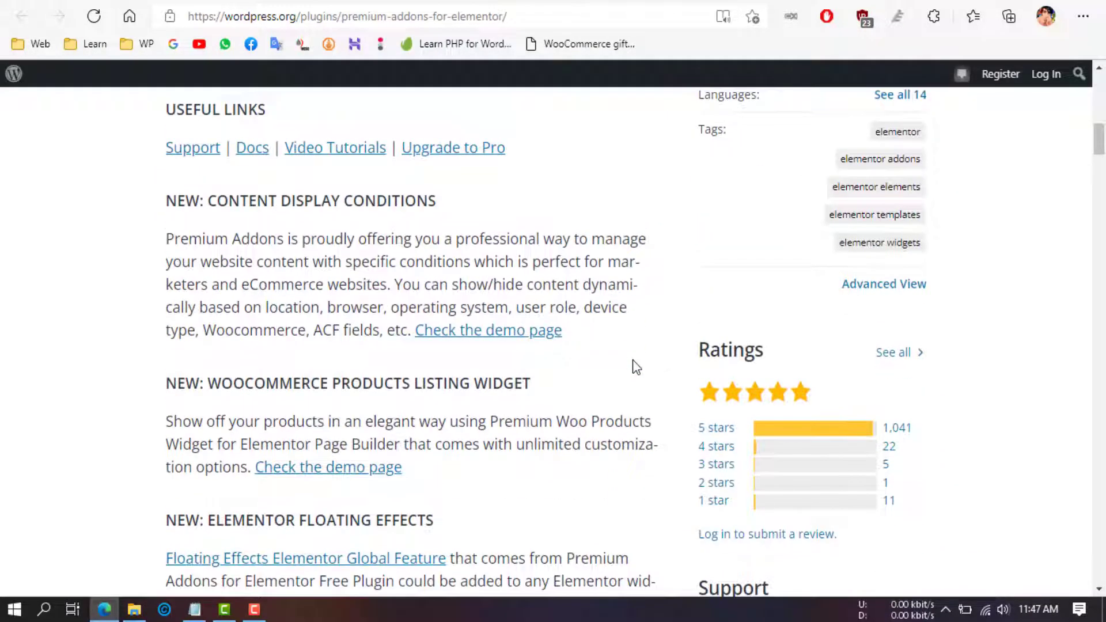
scroll(633, 360, up, 5)
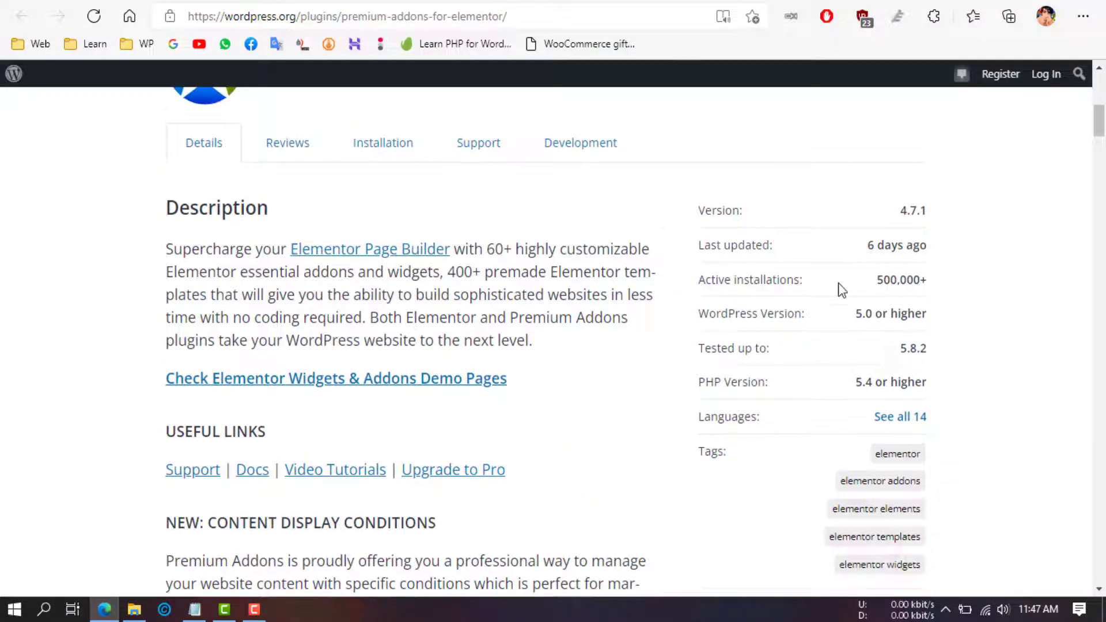
scroll(838, 282, up, 6)
Step: Find the Premium Addons for Elementor plugin through the site's Add Plugins page, then install and activate it
key(ctrl+Tab)
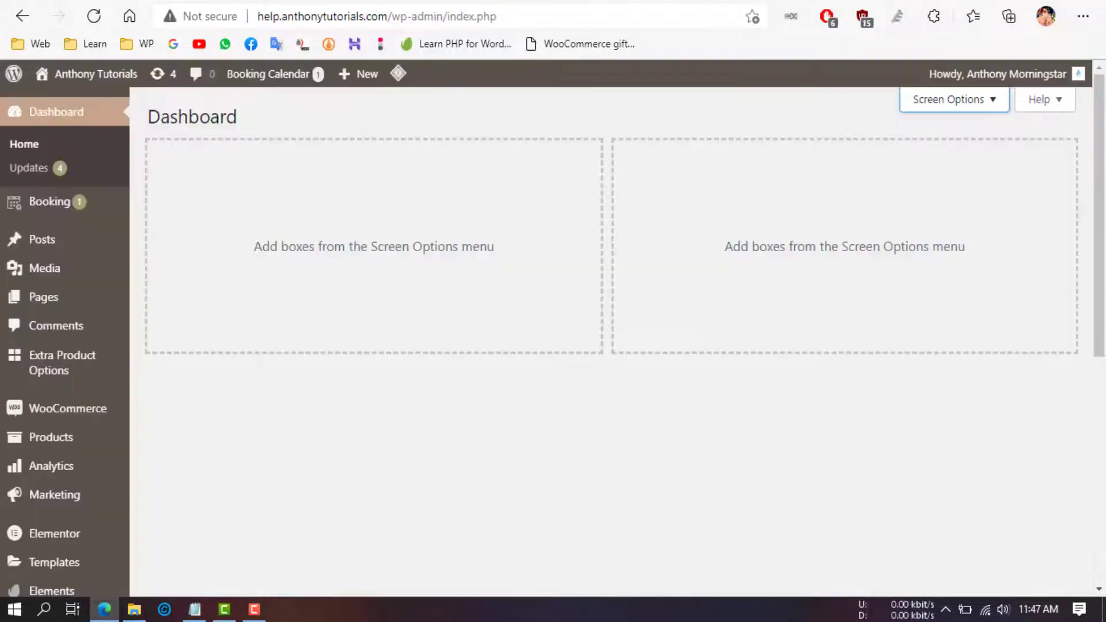
scroll(372, 394, down, 3)
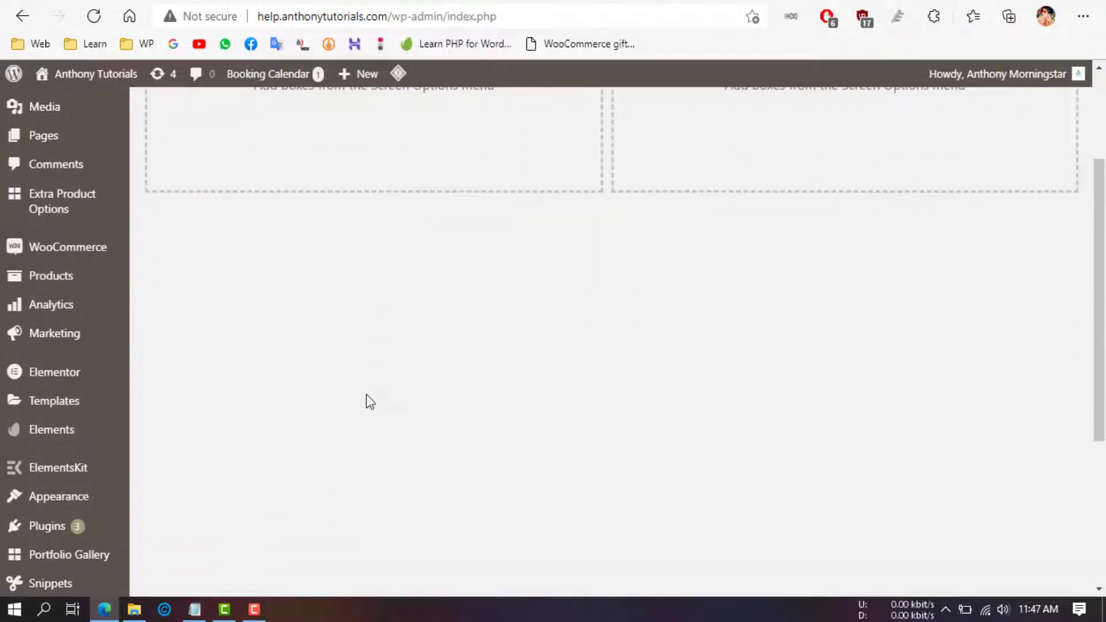
mouse_move(94, 526)
click(171, 524)
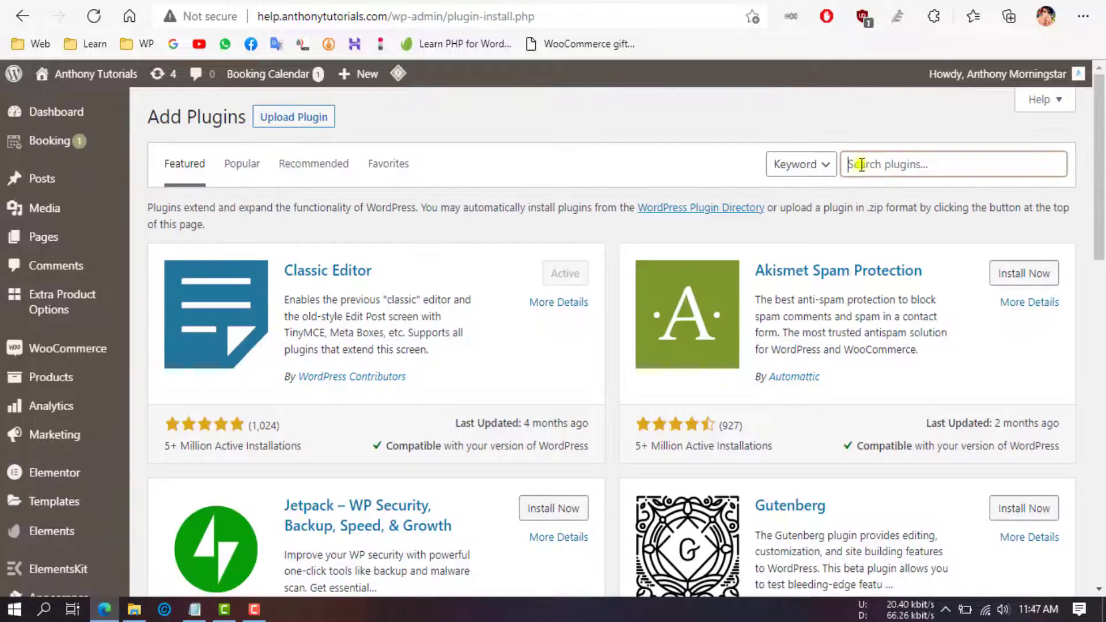
right_click(861, 165)
click(688, 226)
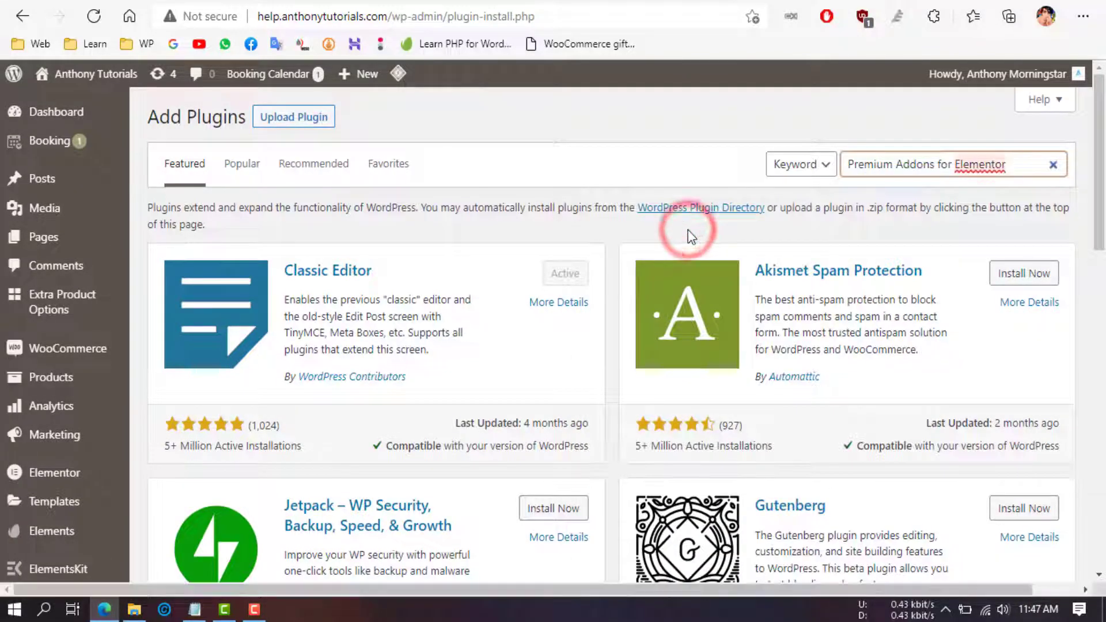
click(547, 260)
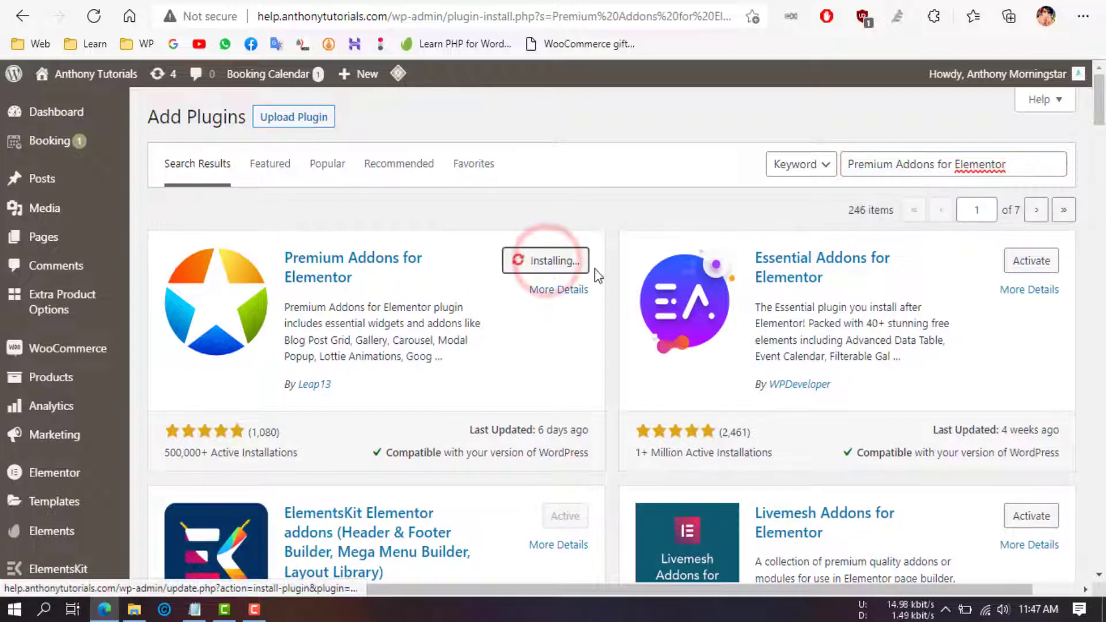
click(576, 261)
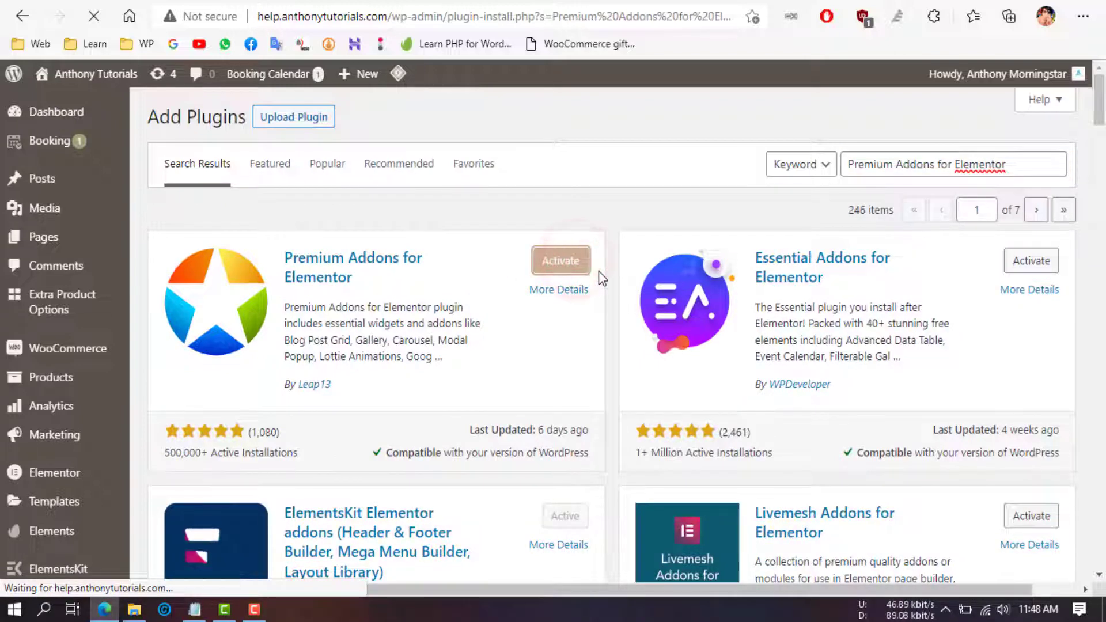
Step: Open the site's home page for editing with Elementor and add a single-column section
click(797, 0)
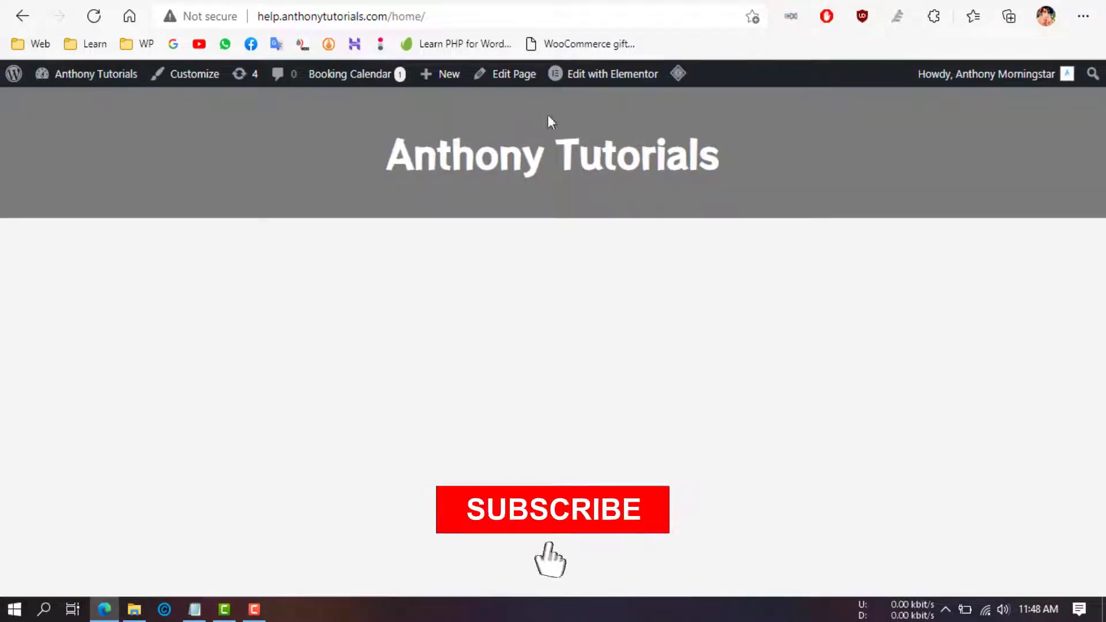
click(611, 74)
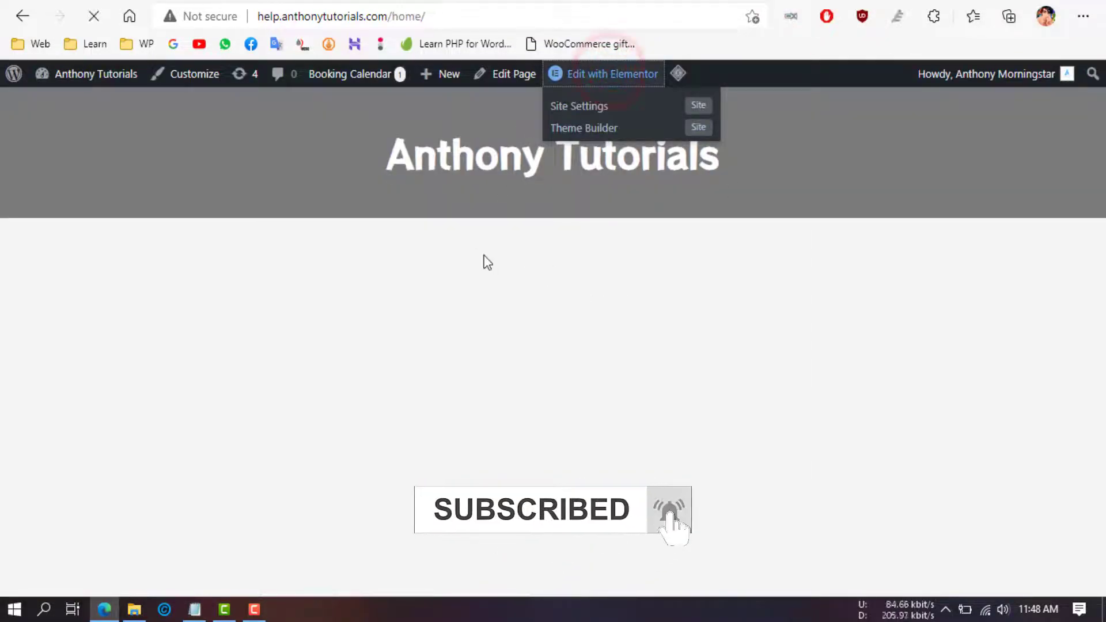
click(626, 311)
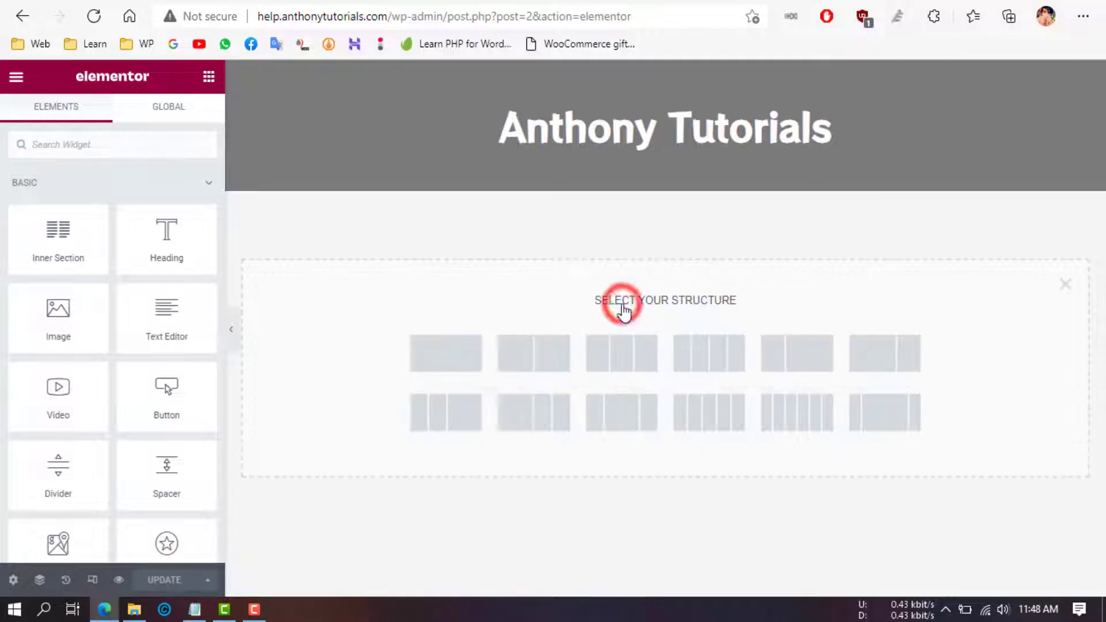
click(481, 351)
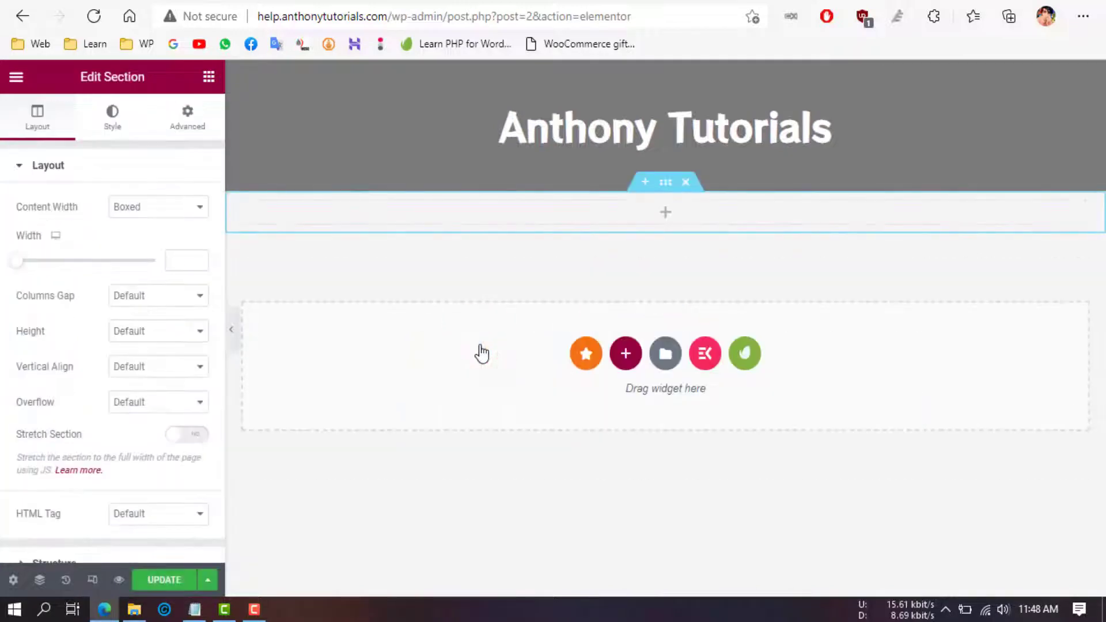
Step: Unlink the new section's padding values and set the top and bottom padding to 45 px each
click(187, 118)
click(180, 292)
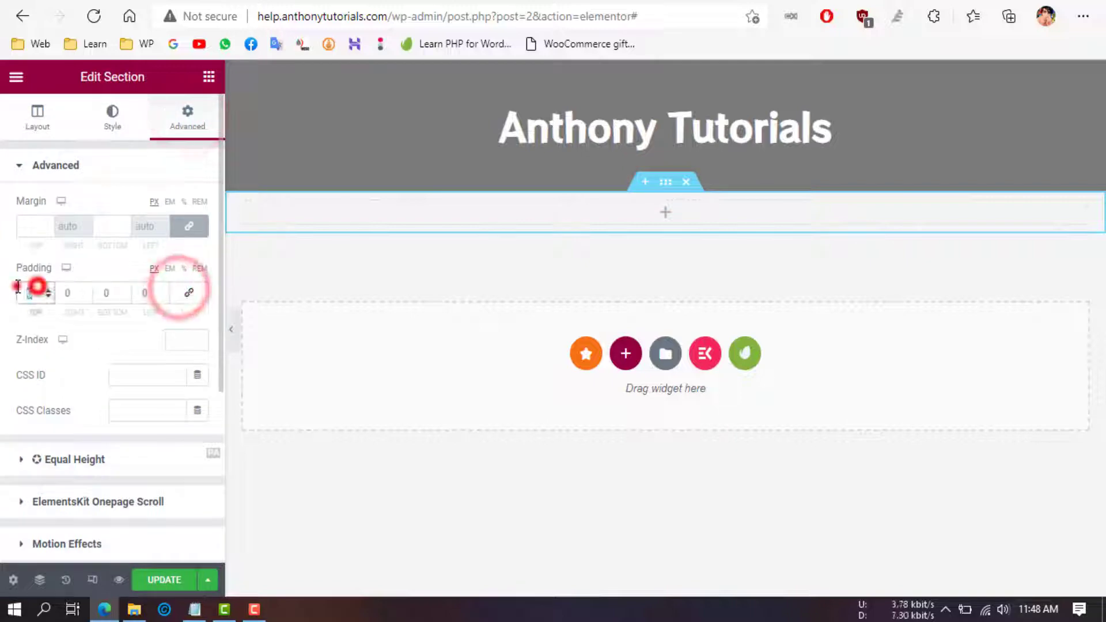
click(24, 288)
text(45)
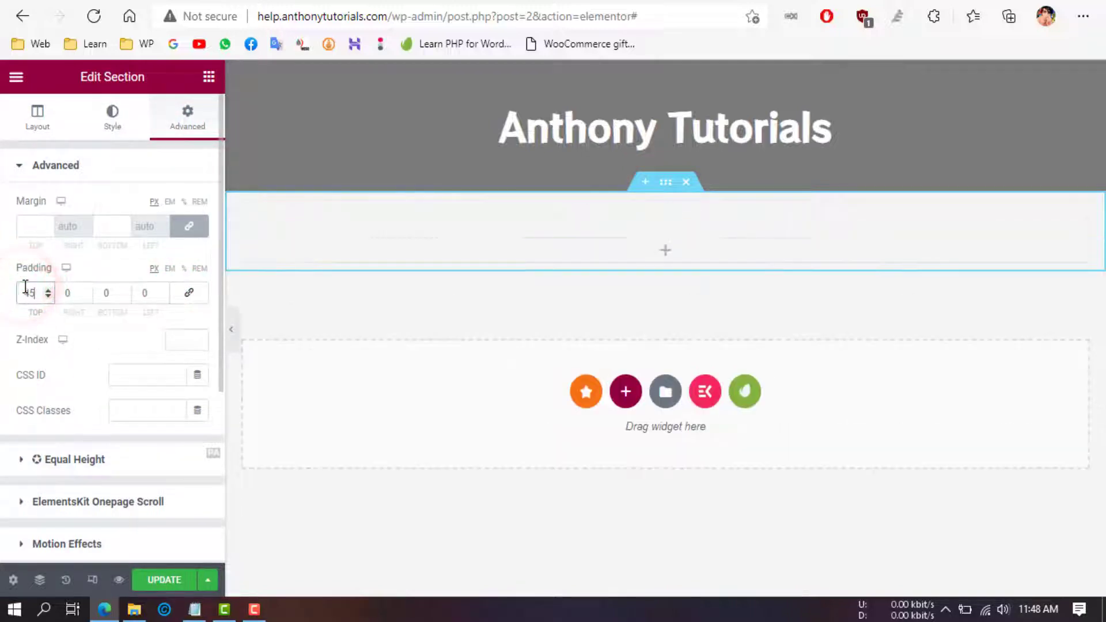
click(95, 291)
text(45)
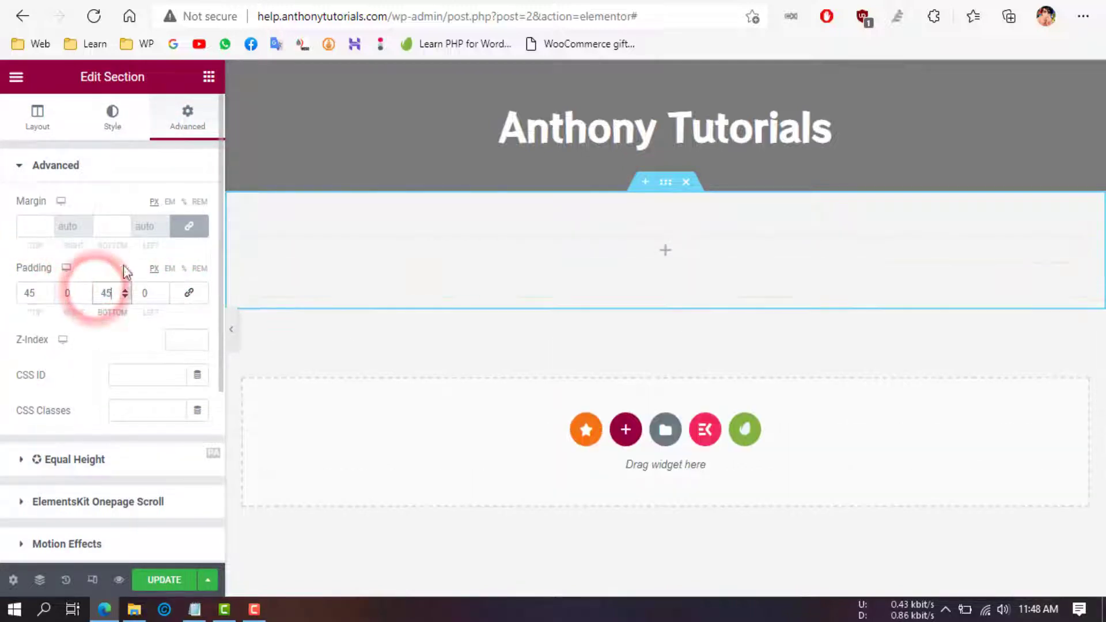
Step: Add the Premium Modal Box widget from the Premium Addons group to the new section
click(208, 78)
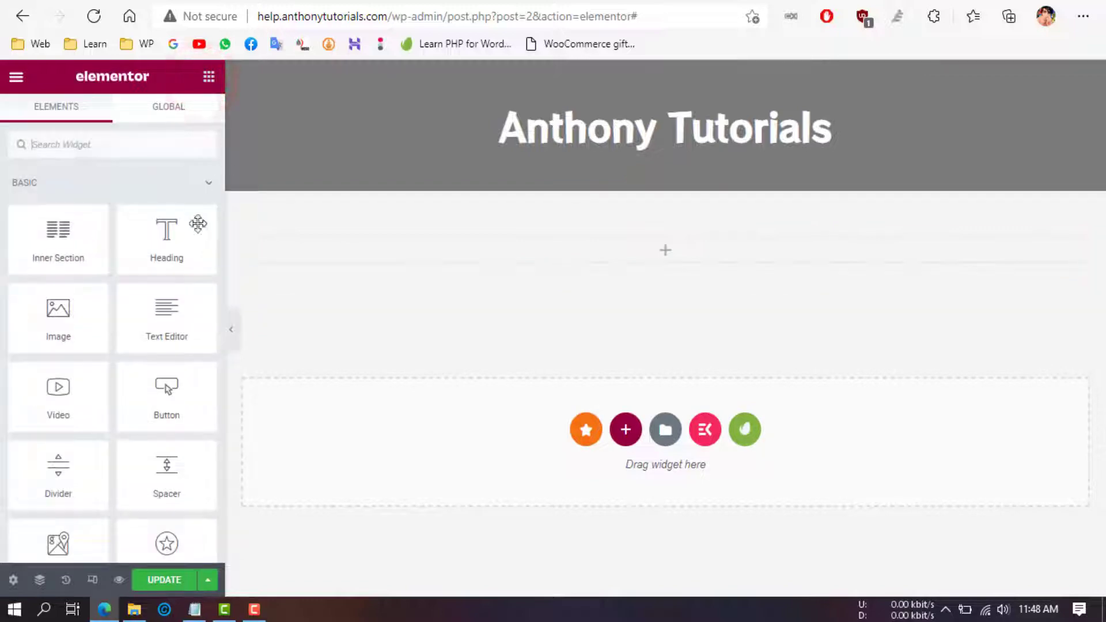
scroll(3, 308, down, 3)
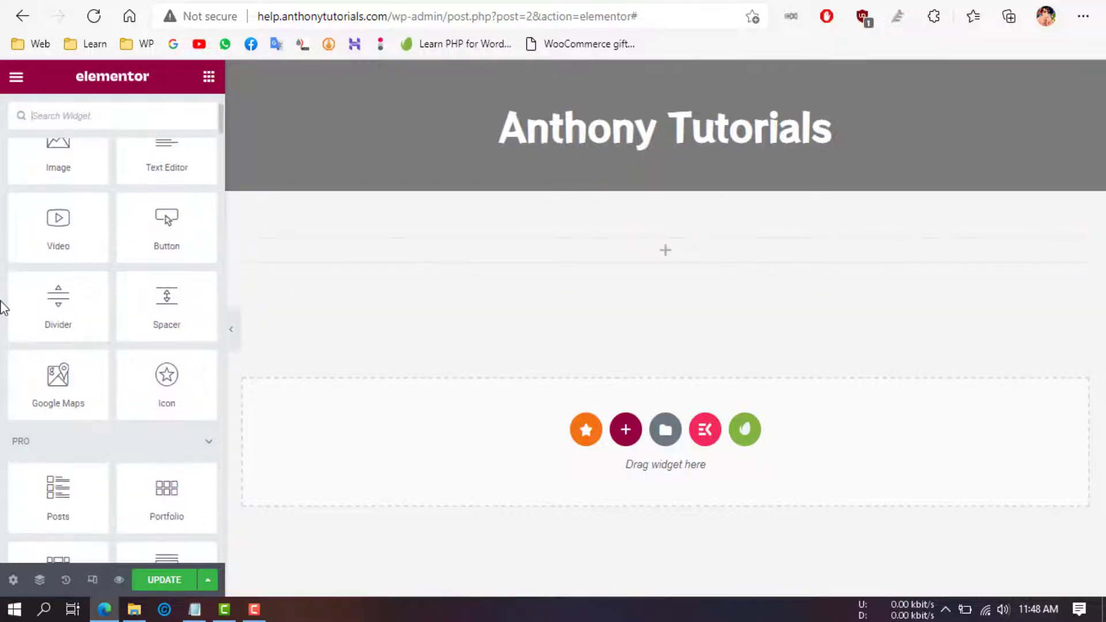
scroll(3, 308, down, 3)
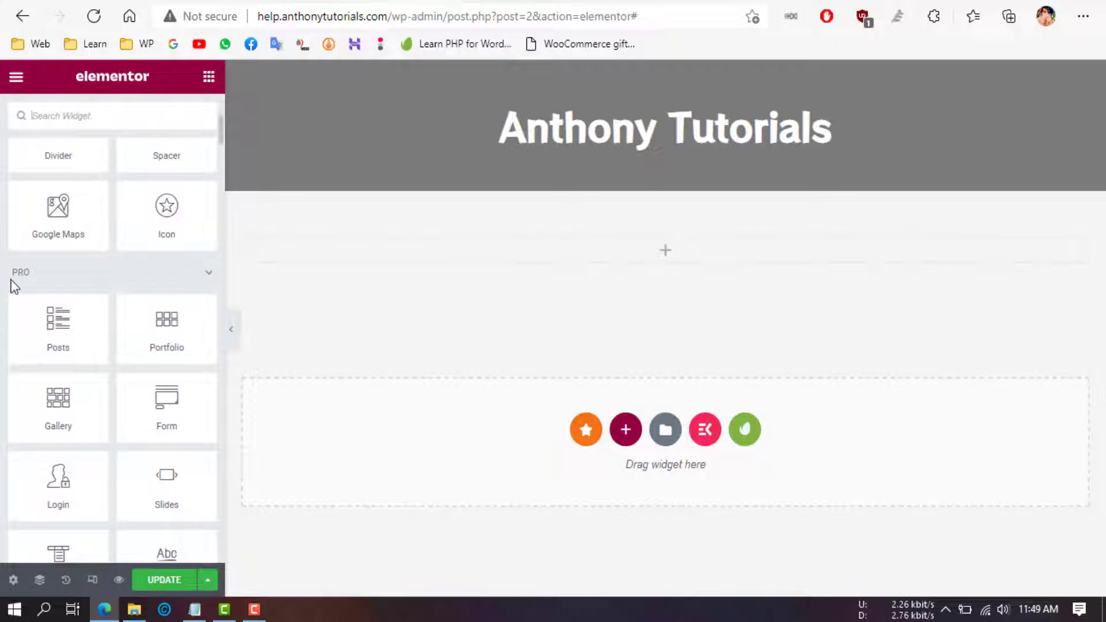
click(14, 277)
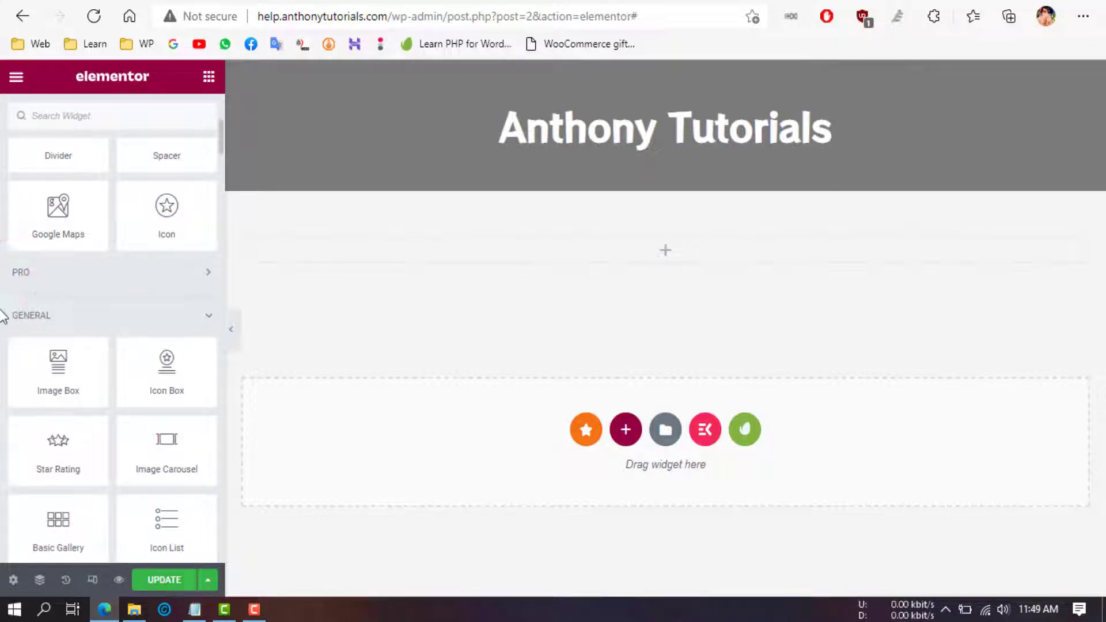
scroll(3, 316, down, 3)
scroll(8, 264, up, 2)
click(57, 231)
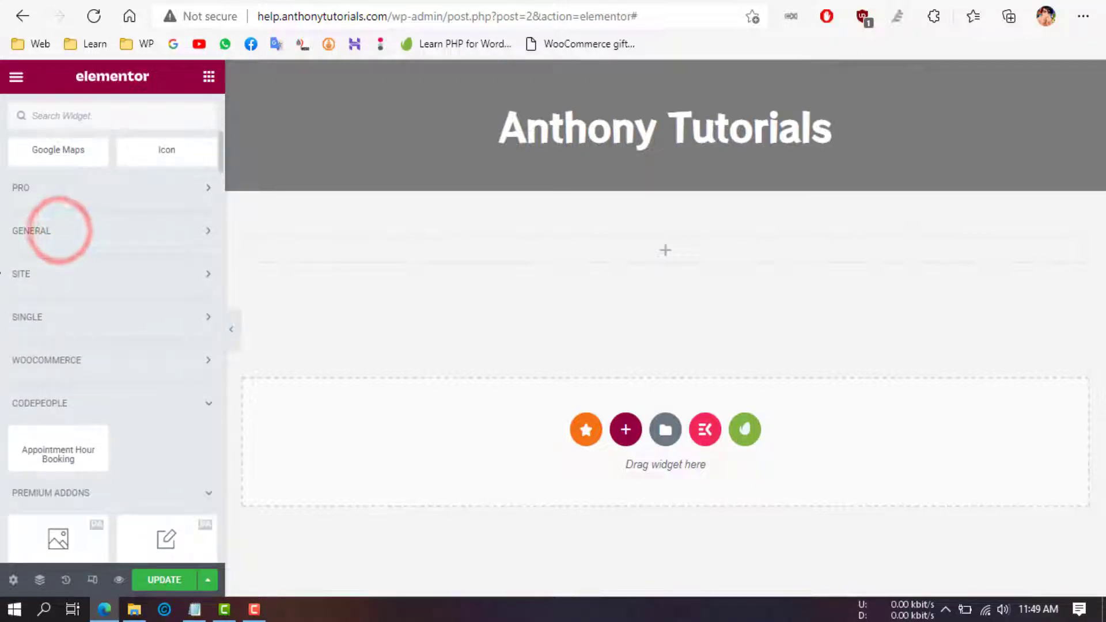
scroll(3, 293, down, 4)
scroll(3, 293, down, 1)
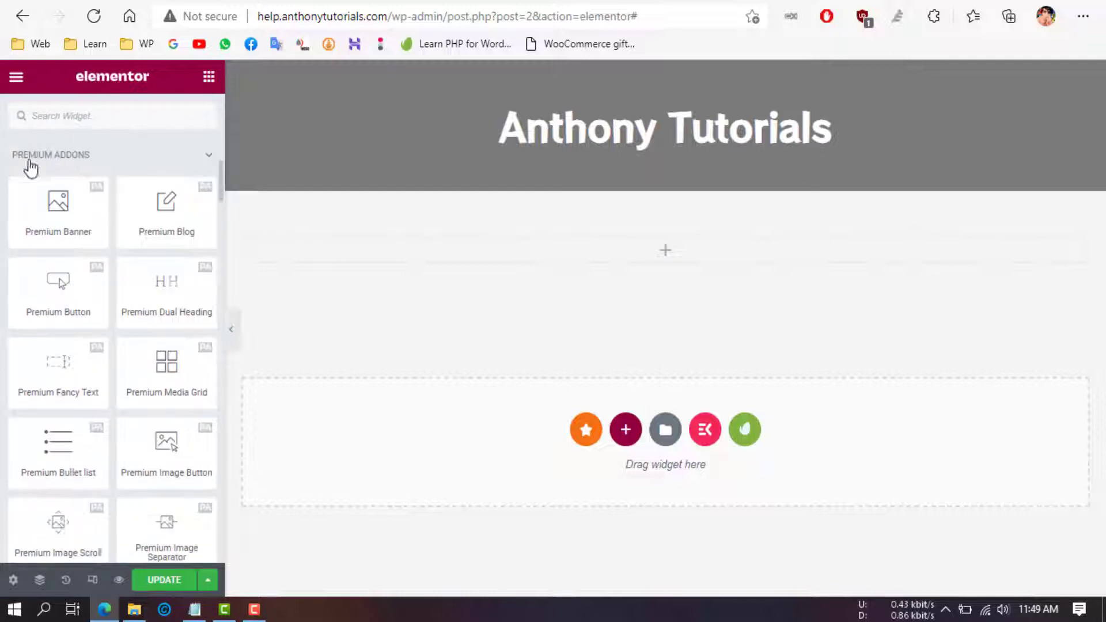
scroll(2, 244, down, 2)
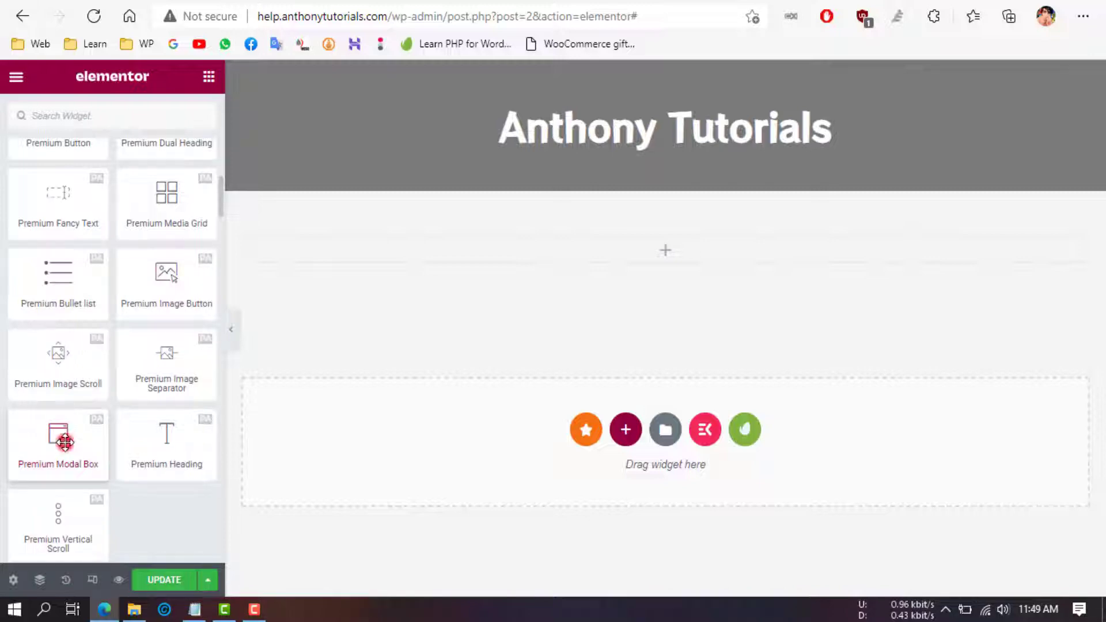
drag(64, 442, 604, 256)
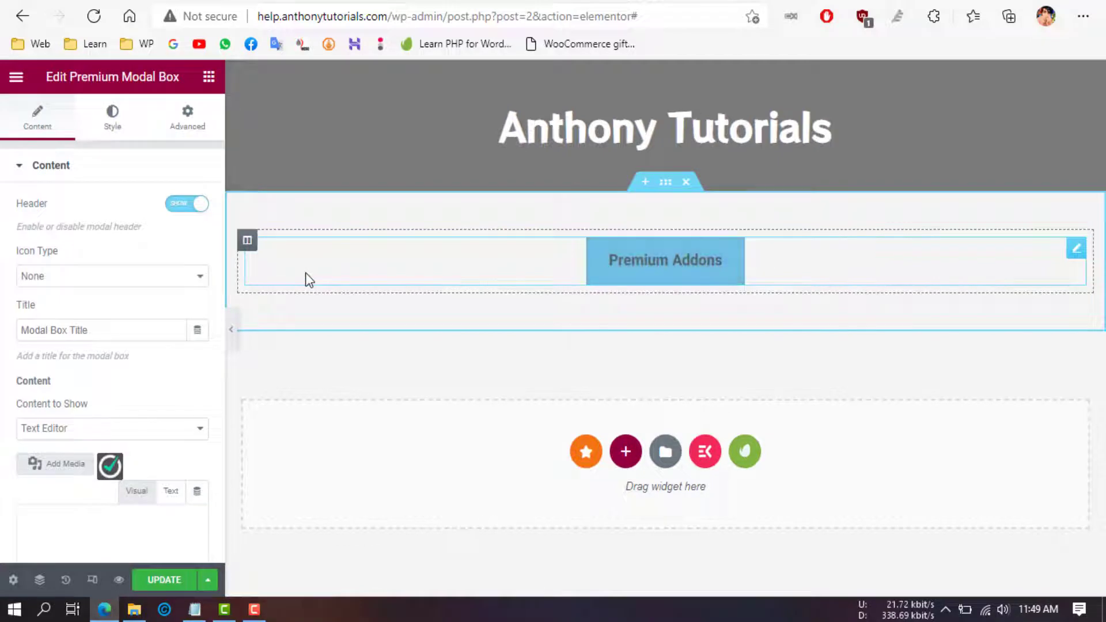
Step: Preview the modal box from its trigger button with the editing panel hidden, then close it and restore the panel
click(231, 329)
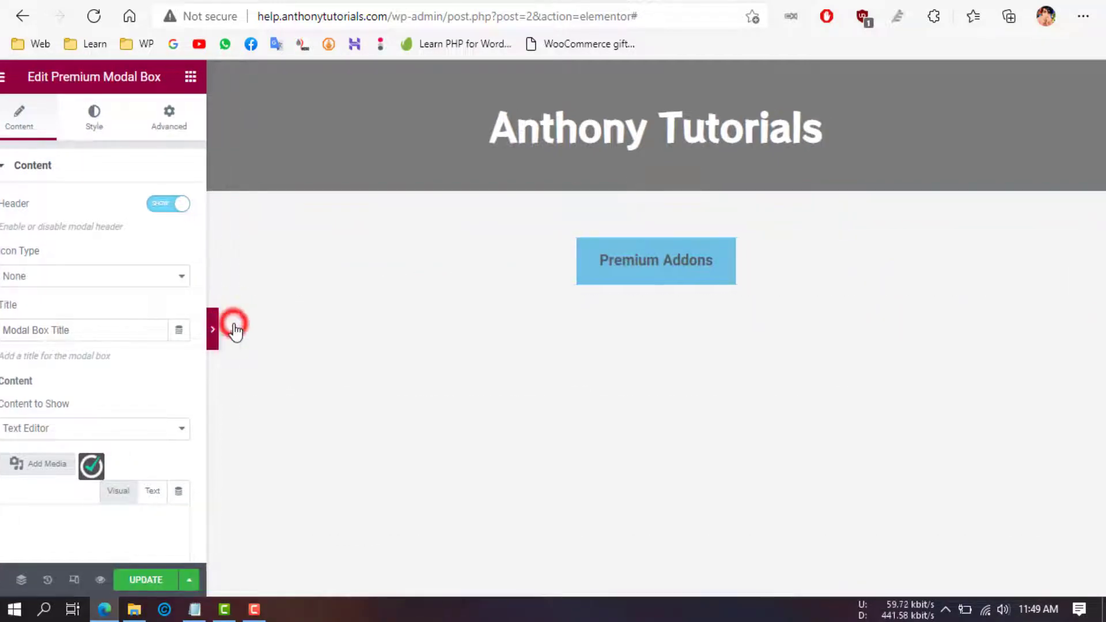
click(574, 262)
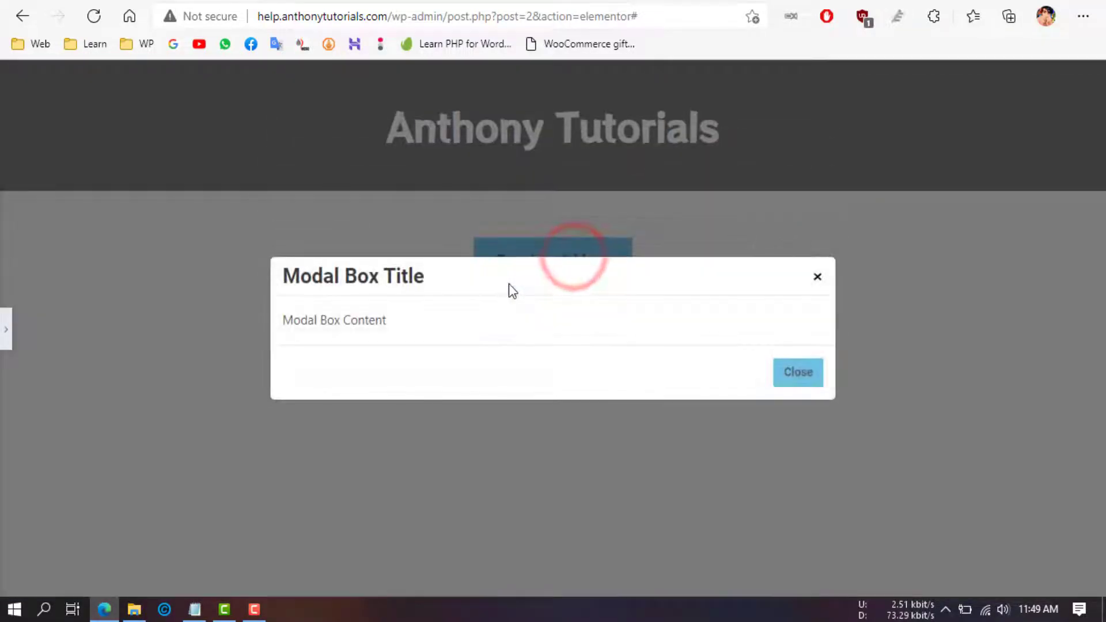
click(817, 280)
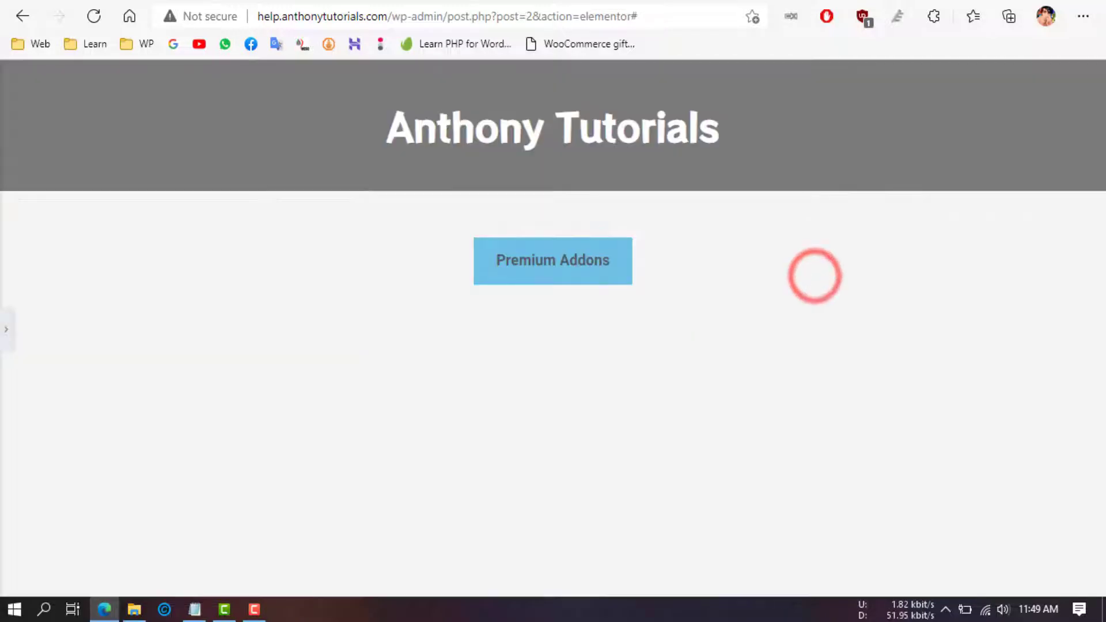
click(4, 329)
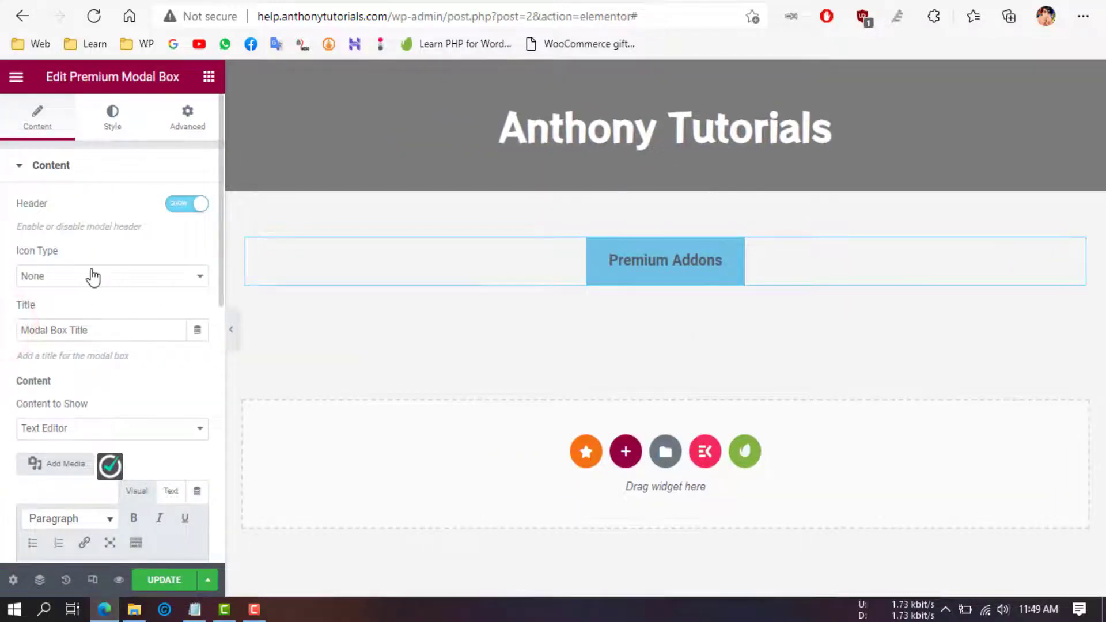
Step: Set the modal header's icon type to Icon, insert the calendar-with-checkmark icon, and open the modal to preview it
click(91, 273)
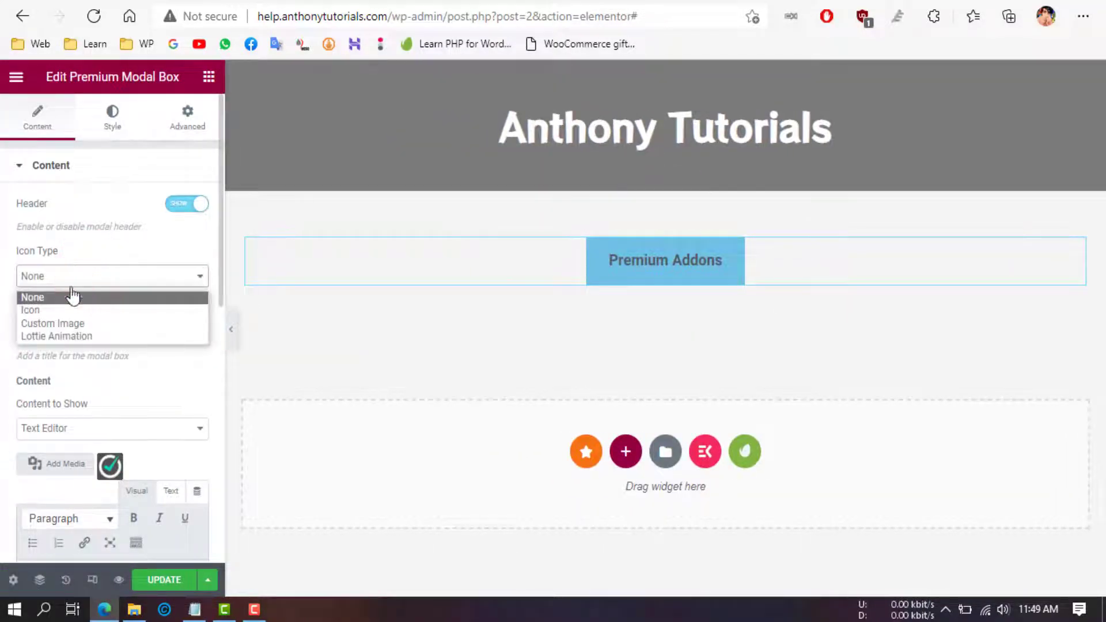
click(40, 310)
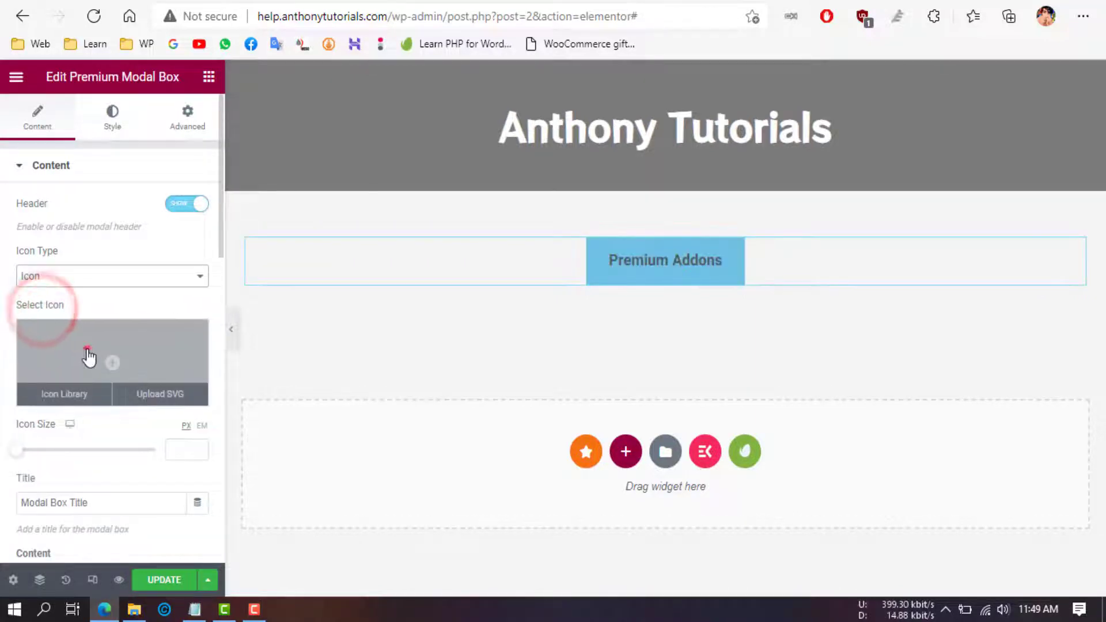
click(87, 352)
scroll(467, 435, down, 3)
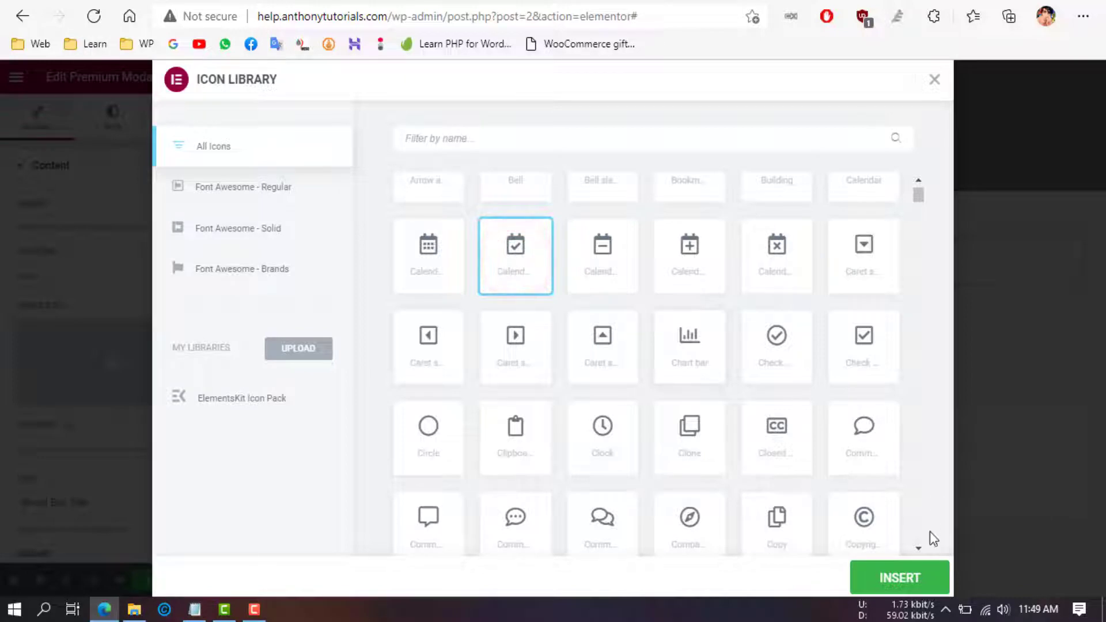
click(916, 565)
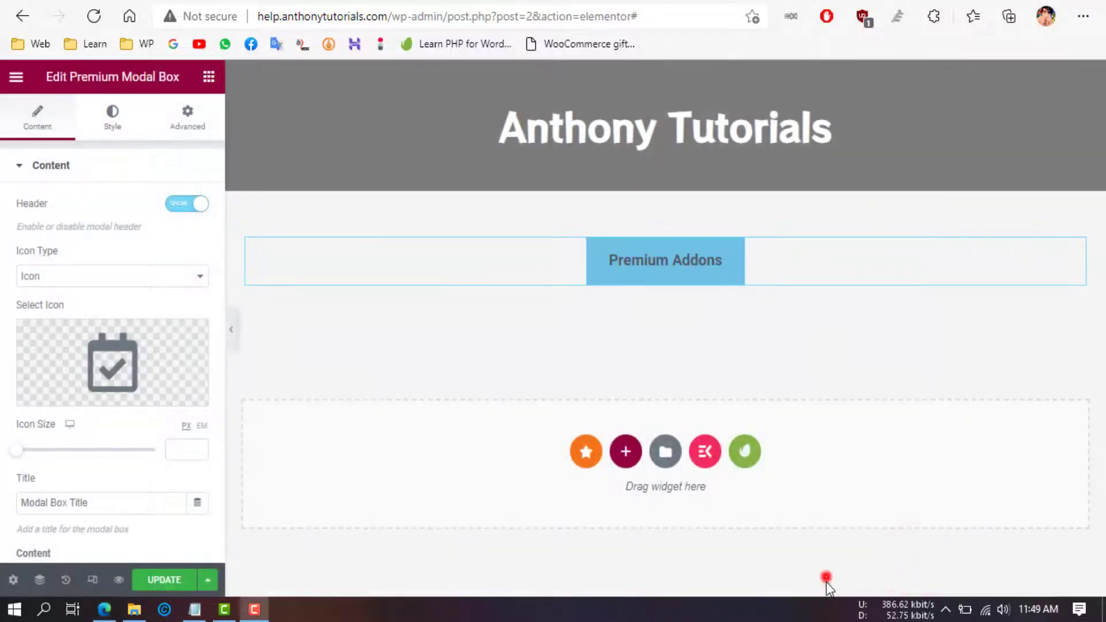
click(638, 268)
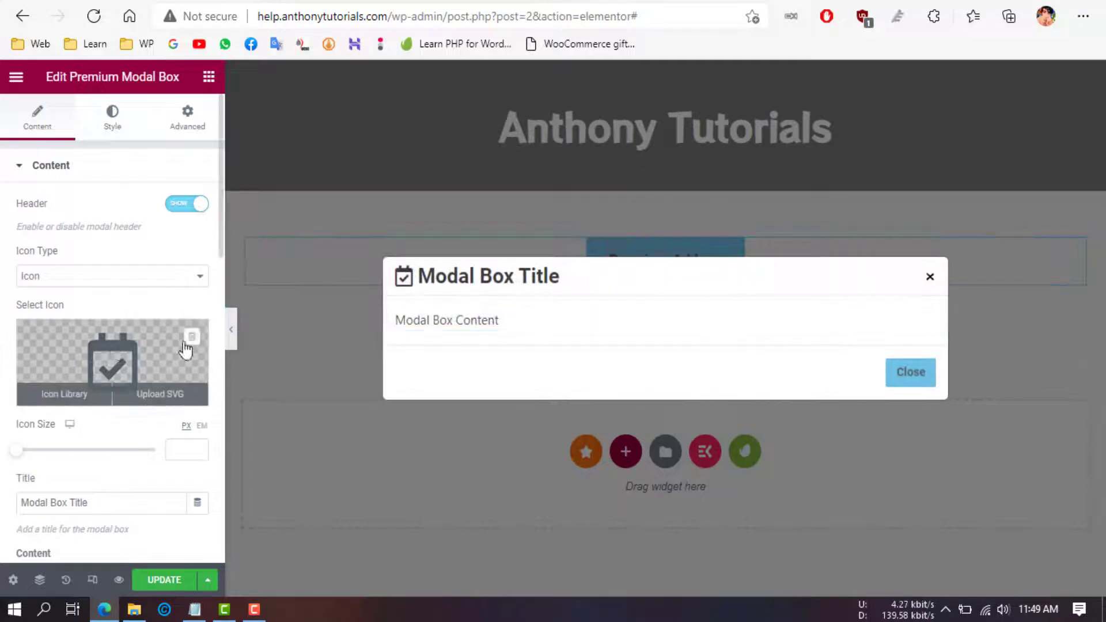
Step: Close the modal preview, locate the title setting, and reopen the modal to compare its title before closing it
click(931, 278)
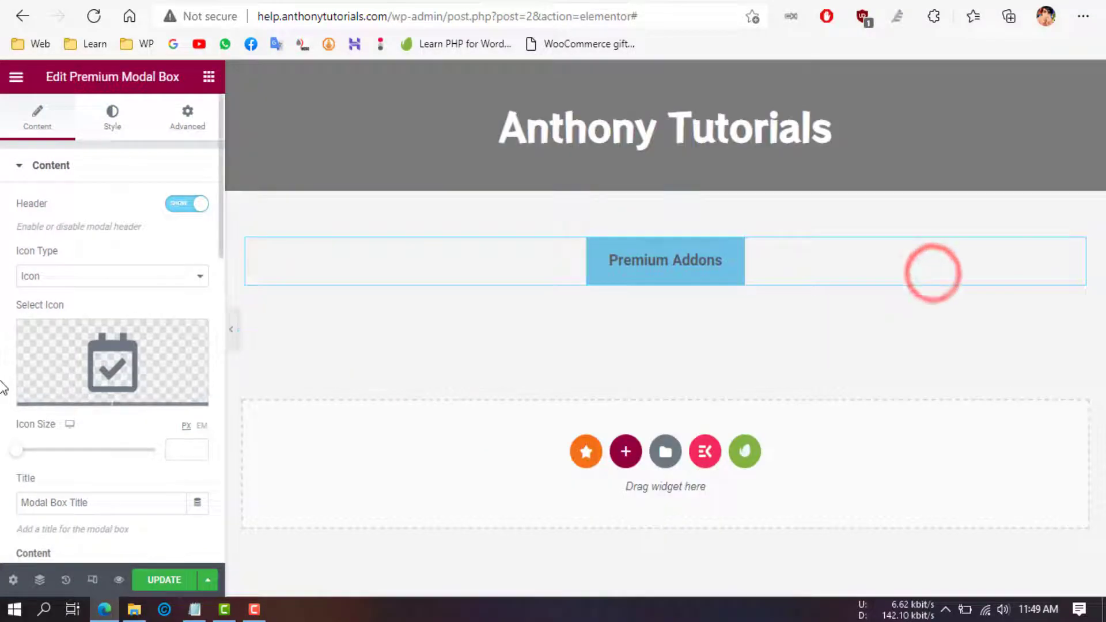
scroll(3, 388, down, 5)
scroll(13, 239, up, 2)
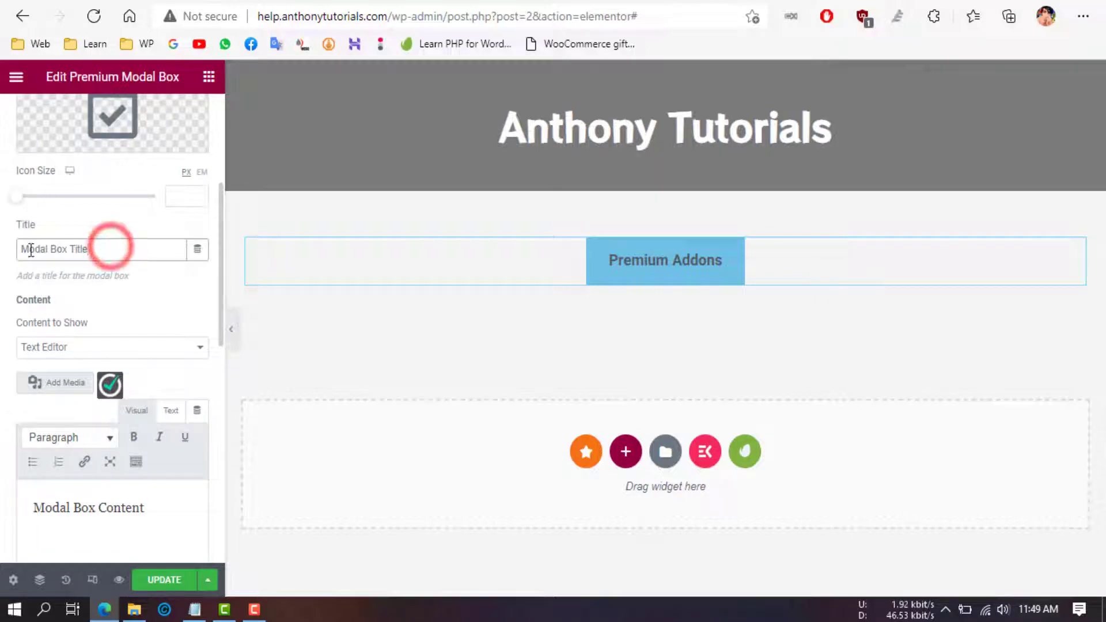
click(656, 260)
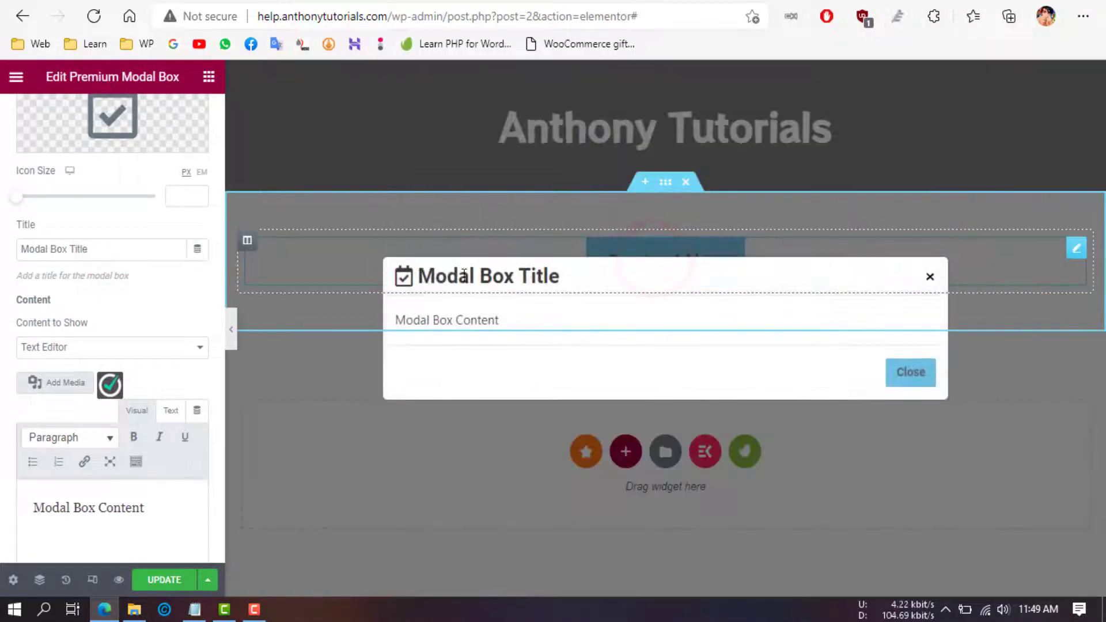
click(932, 277)
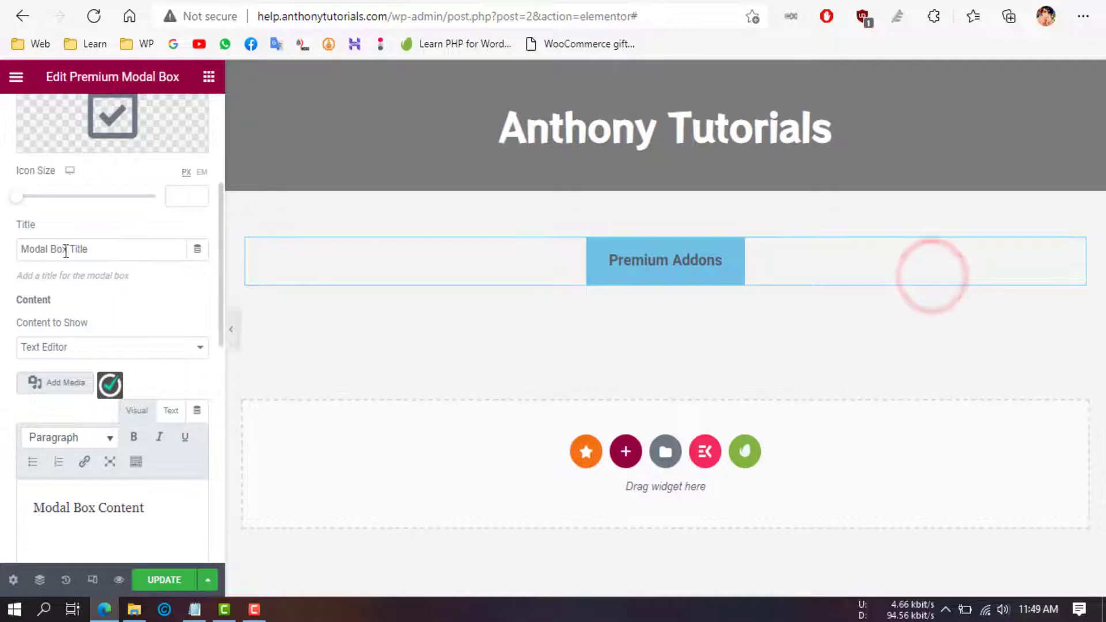
Step: Lengthen the modal's body text by repeating "Modal Box Content" several times, then preview the modal and close it
scroll(4, 306, down, 4)
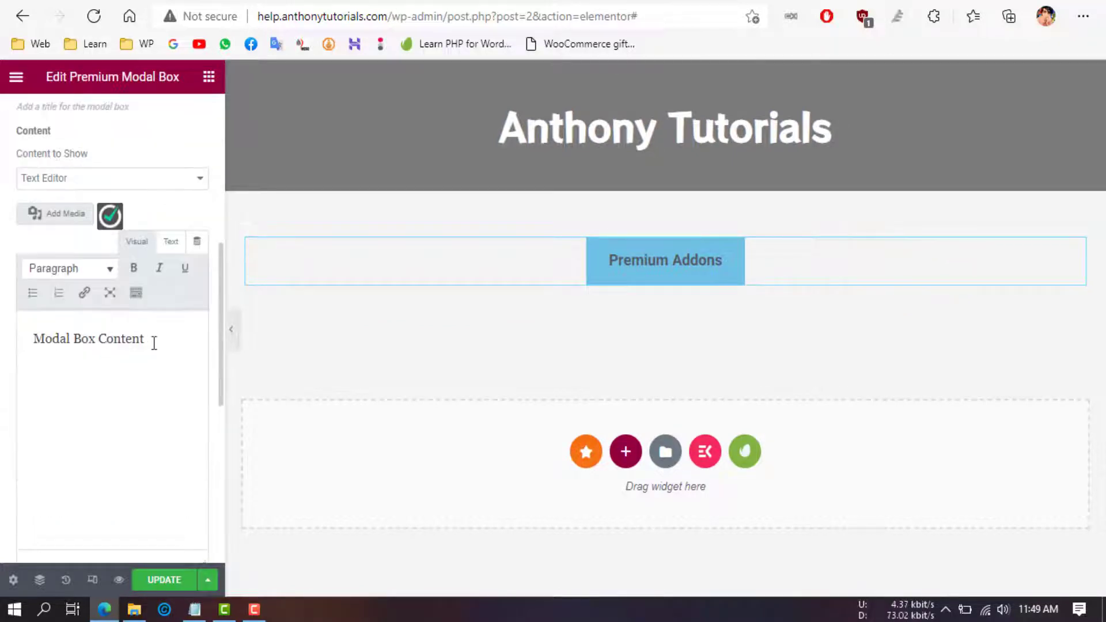
triple_click(154, 342)
key(ctrl+c)
click(154, 340)
key(ctrl+v)
key(ctrl+v)
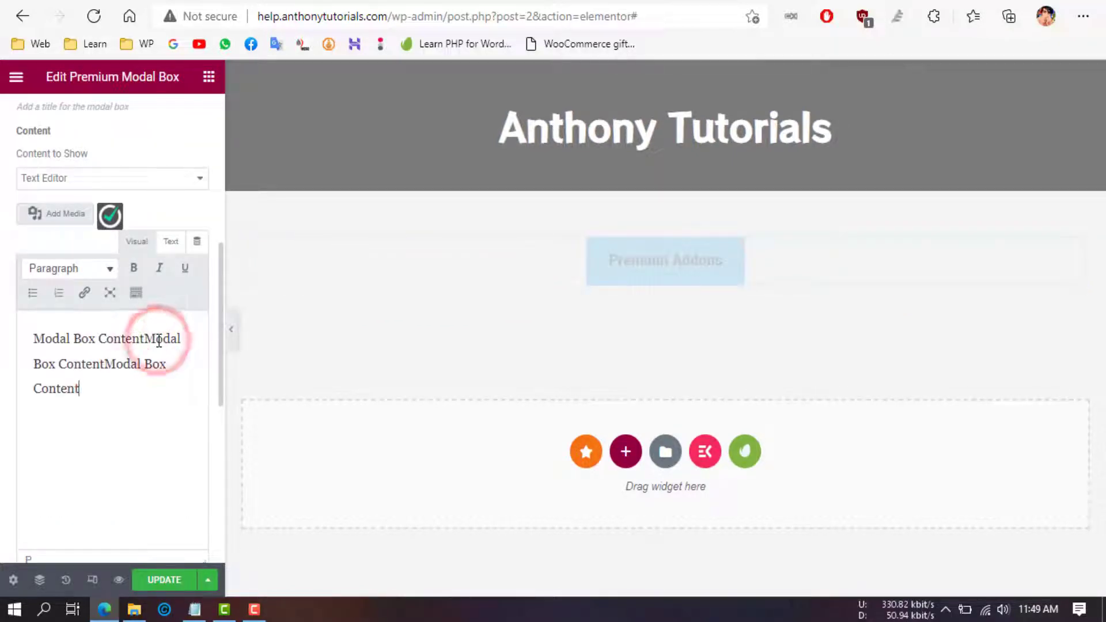
key(ctrl+v)
key(ctrl+v)
key(ctrl+v)
key(ctrl+v)
key(ctrl+v)
key(ctrl+v)
key(ctrl+v)
key(ctrl+v)
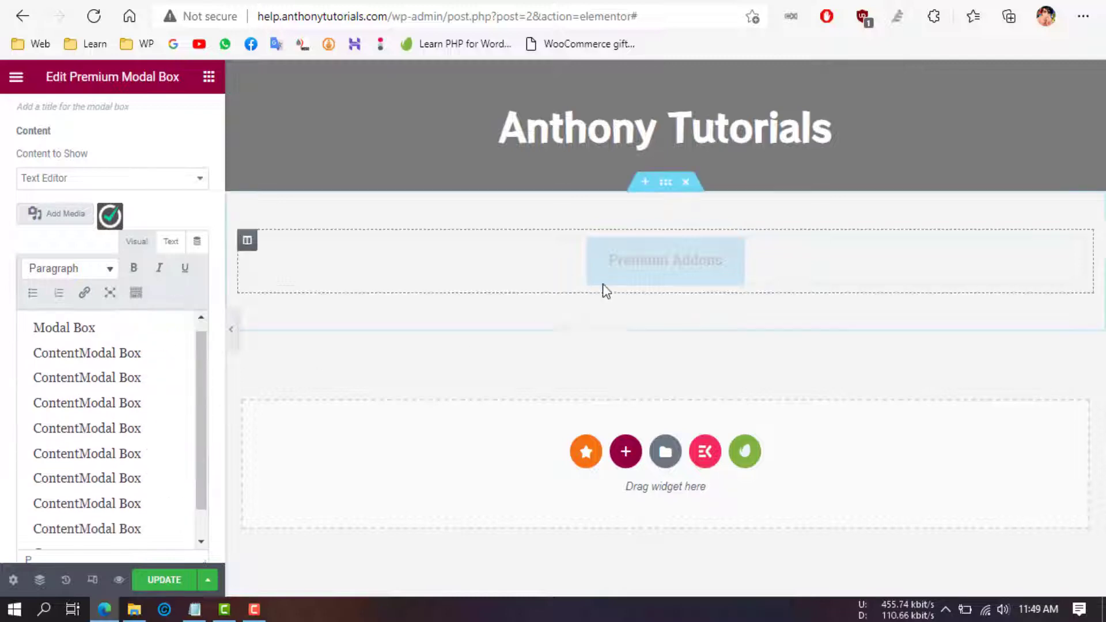
click(634, 271)
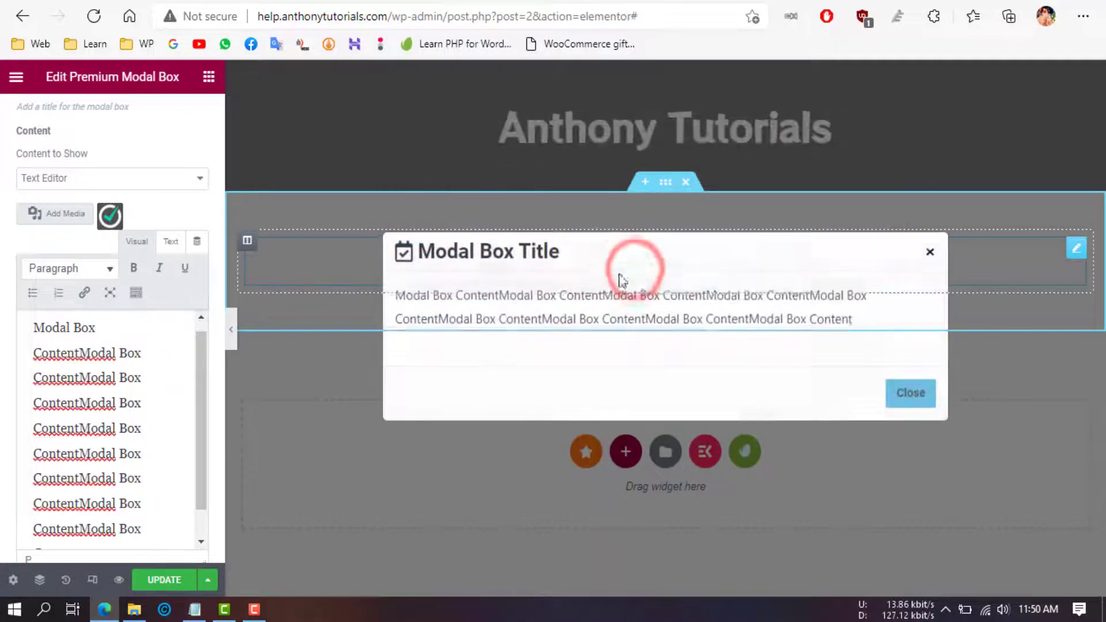
click(930, 254)
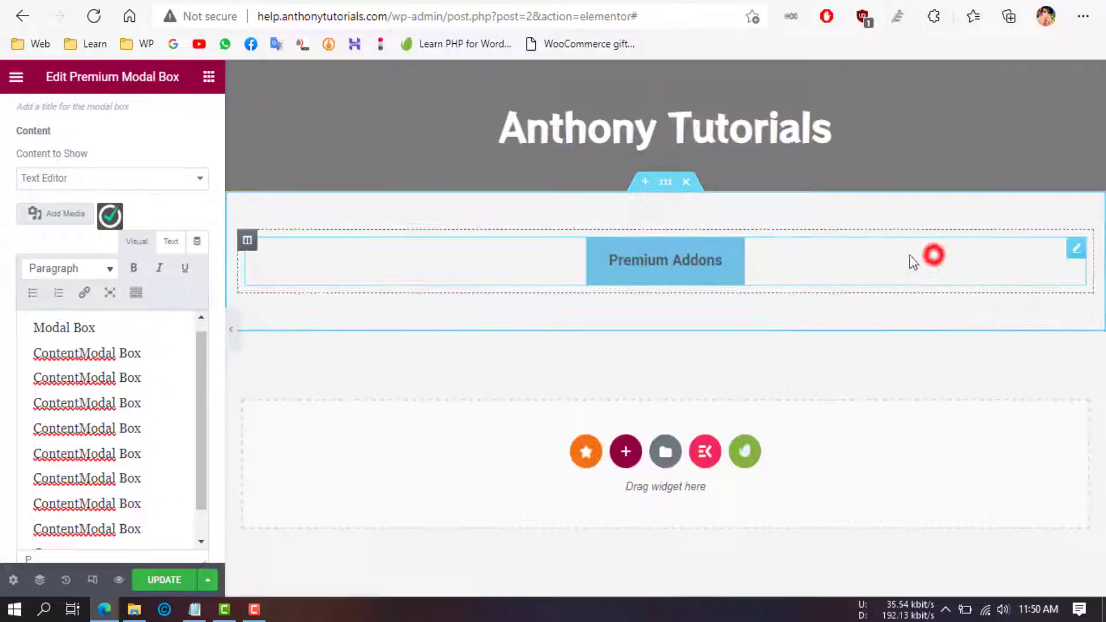
Step: Review the close button and entrance animation settings alongside the open modal, then close the modal
scroll(3, 346, down, 7)
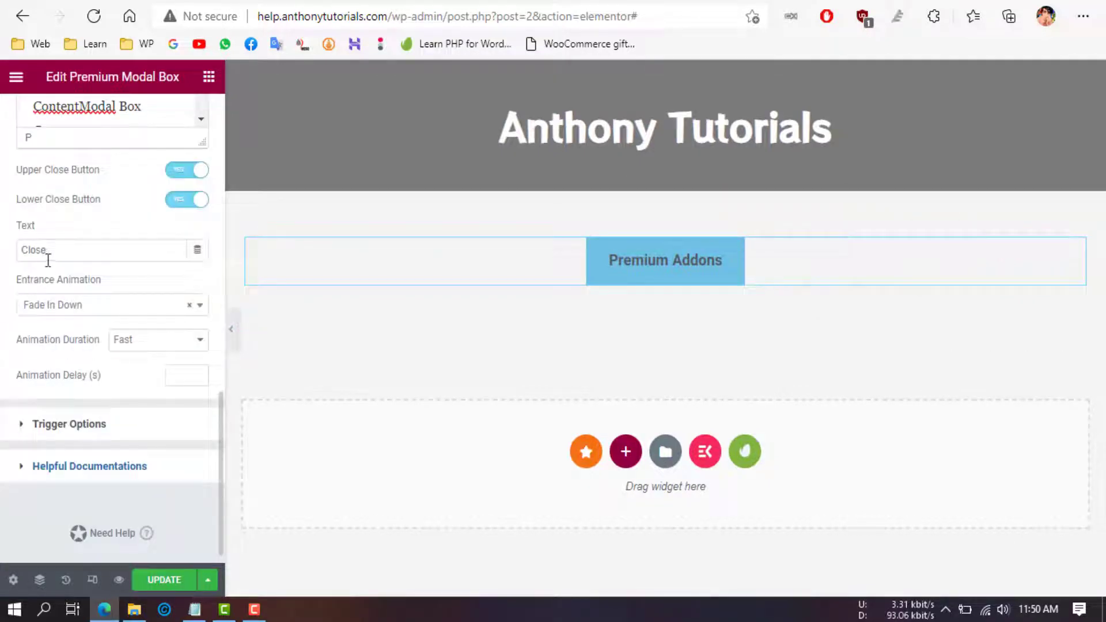
click(624, 257)
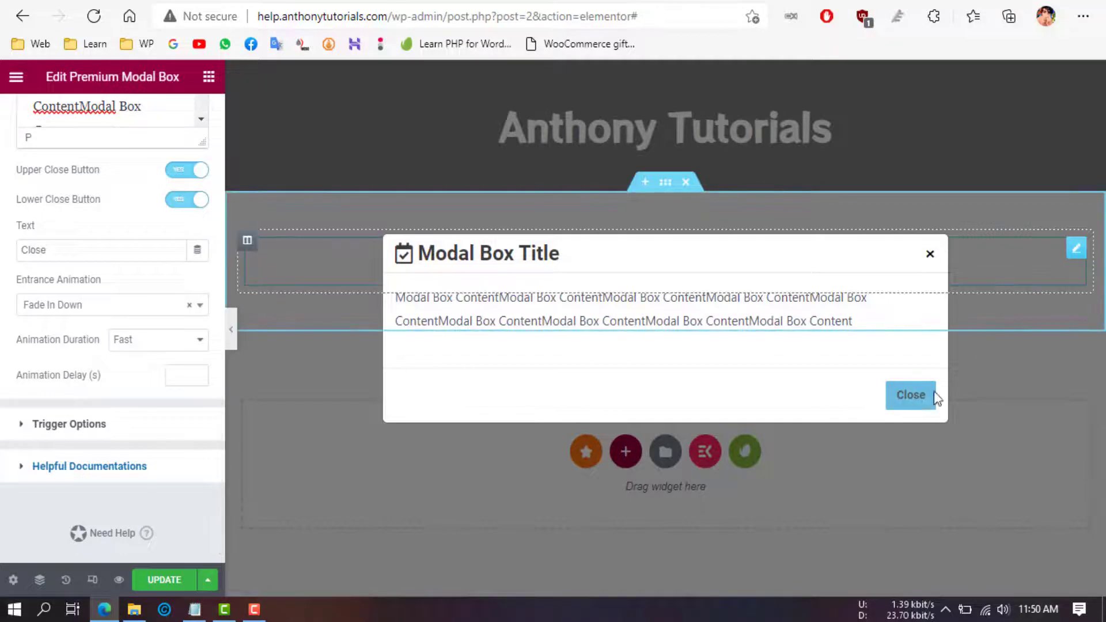
click(115, 341)
click(3, 350)
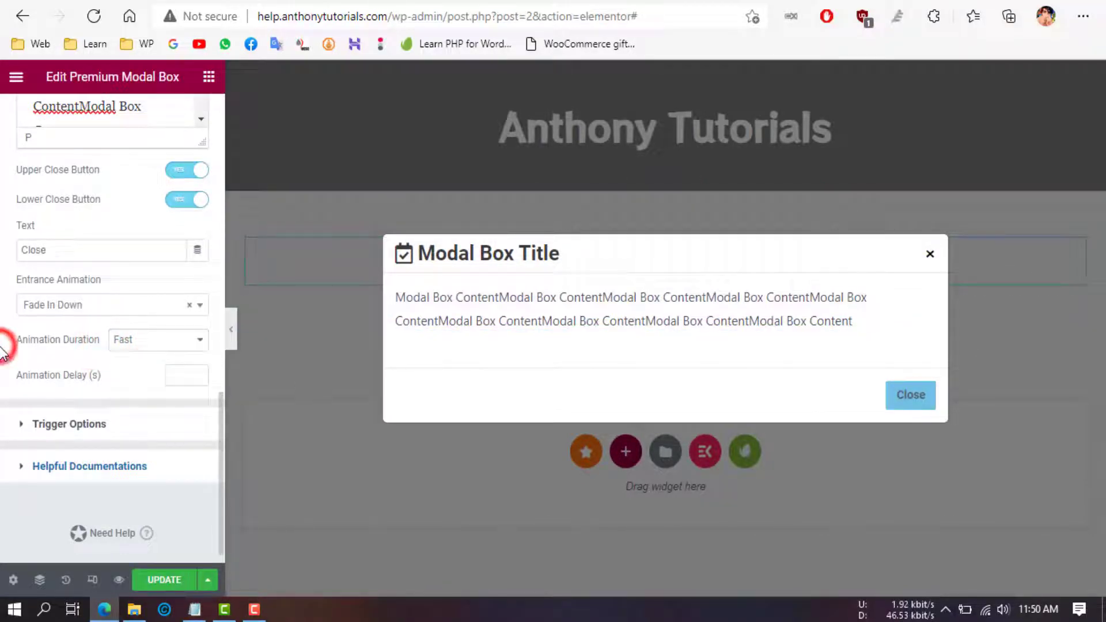
click(932, 255)
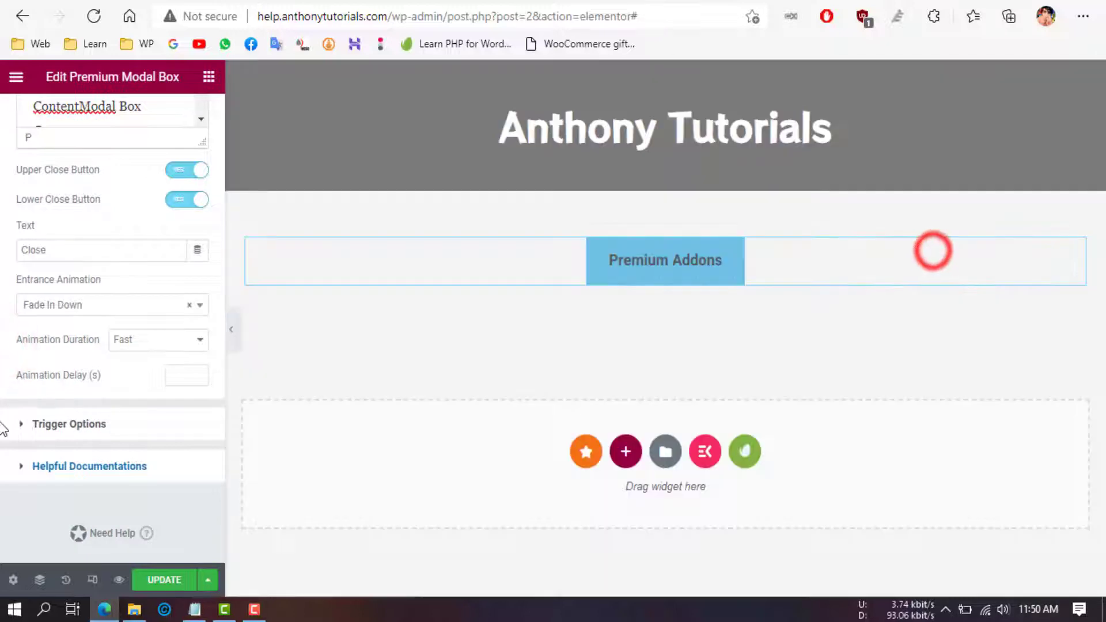
Step: Enable the icon for the modal's trigger button in the trigger options and view the icon library
click(29, 425)
scroll(3, 345, down, 2)
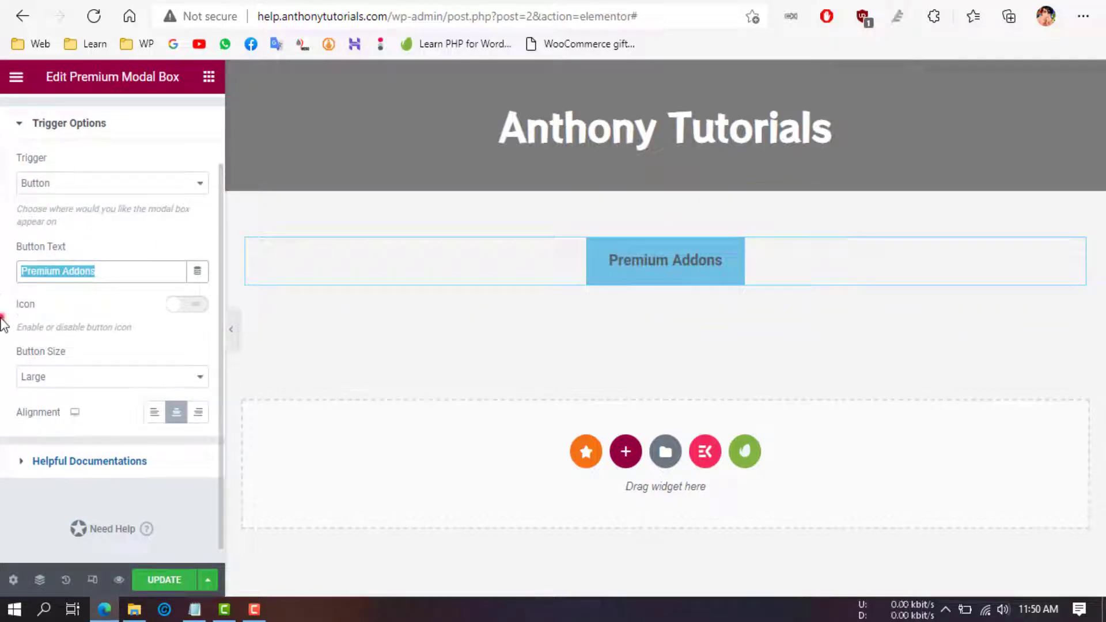
click(188, 305)
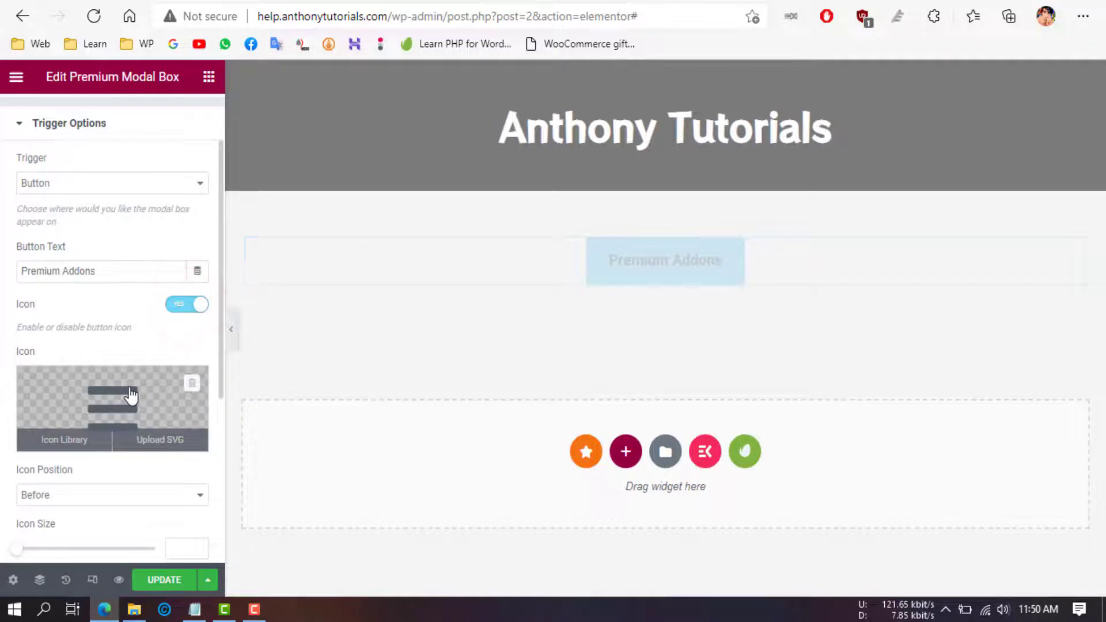
click(132, 396)
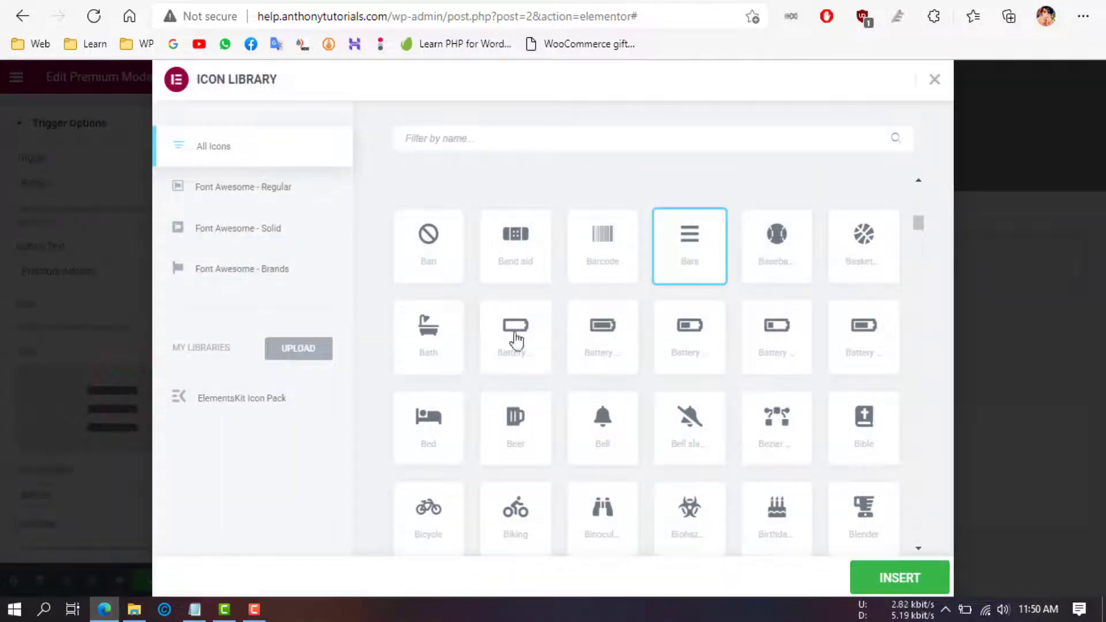
click(2, 314)
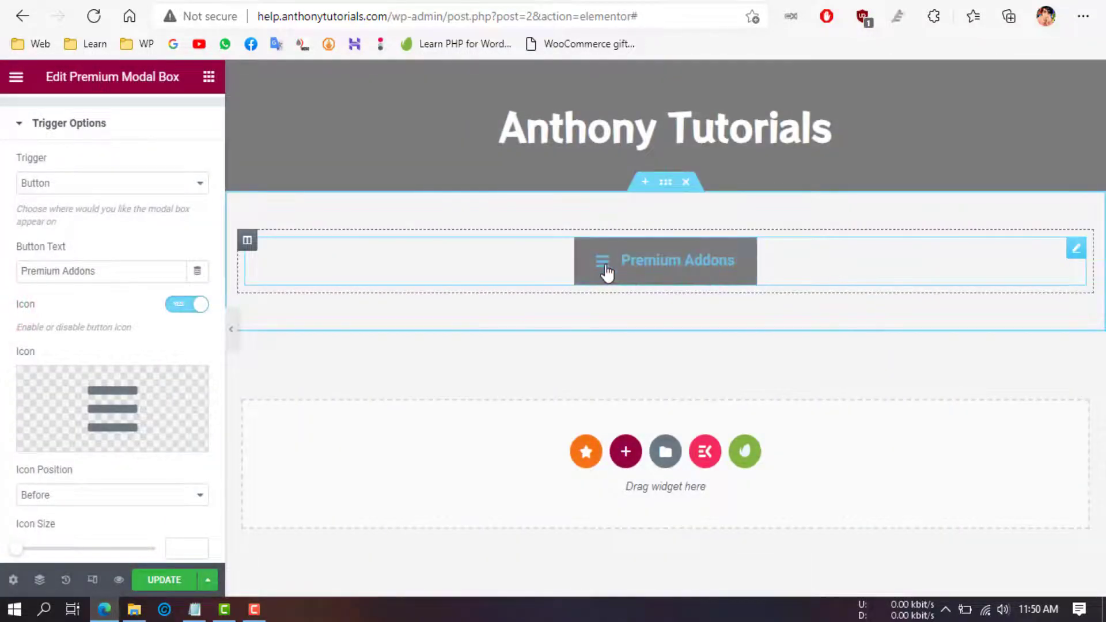
Step: Replace the trigger button's icon with the Broom icon from the icon library
click(72, 404)
scroll(518, 381, down, 3)
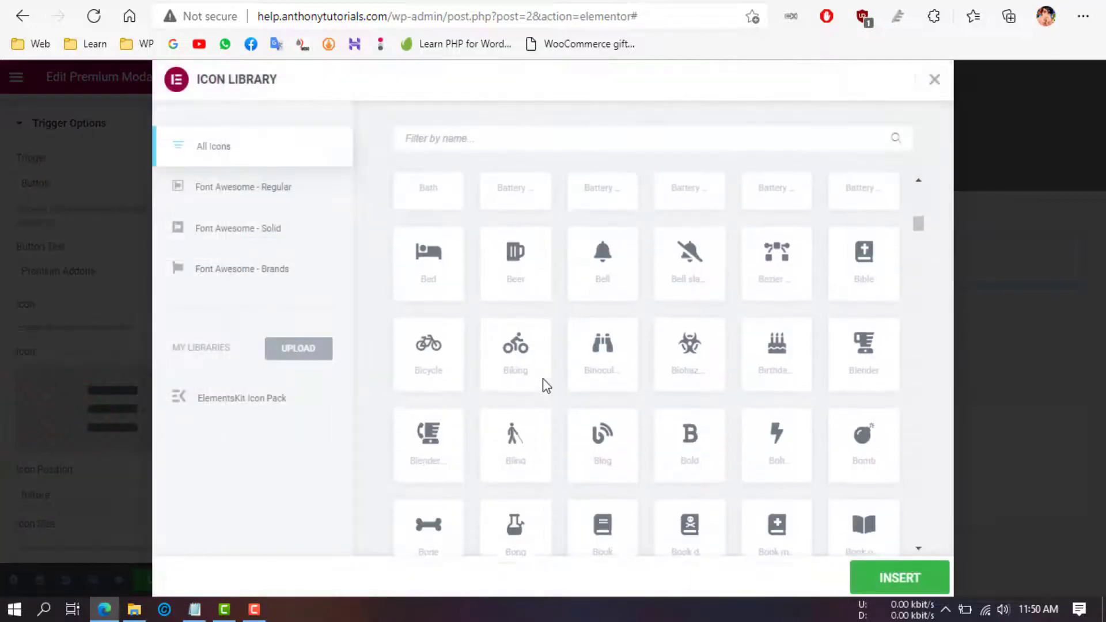
scroll(543, 381, down, 8)
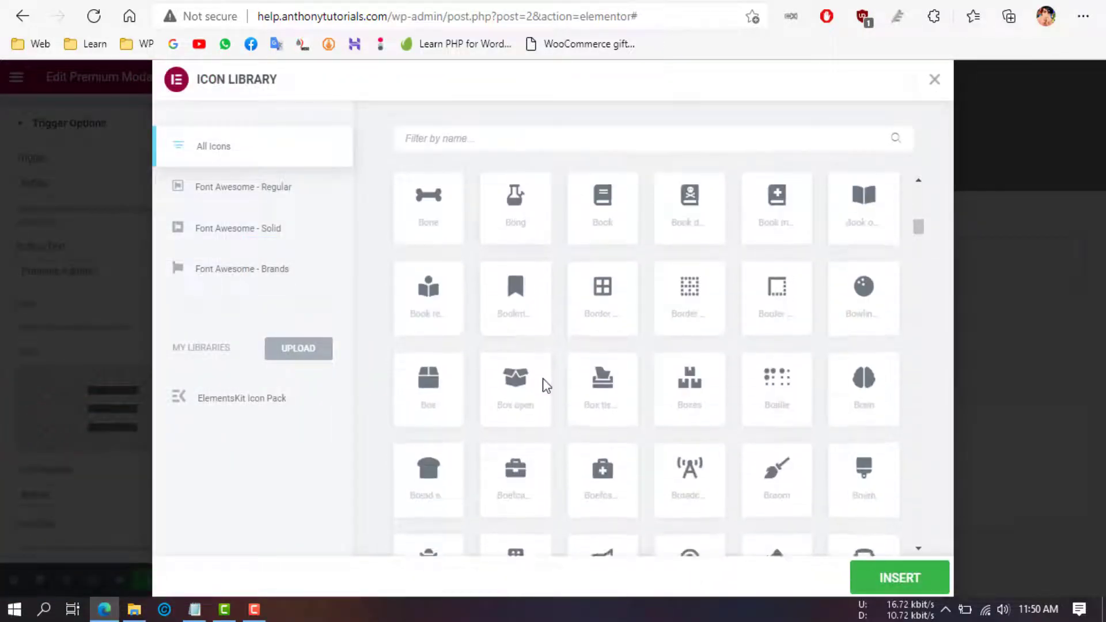
scroll(544, 387, down, 1)
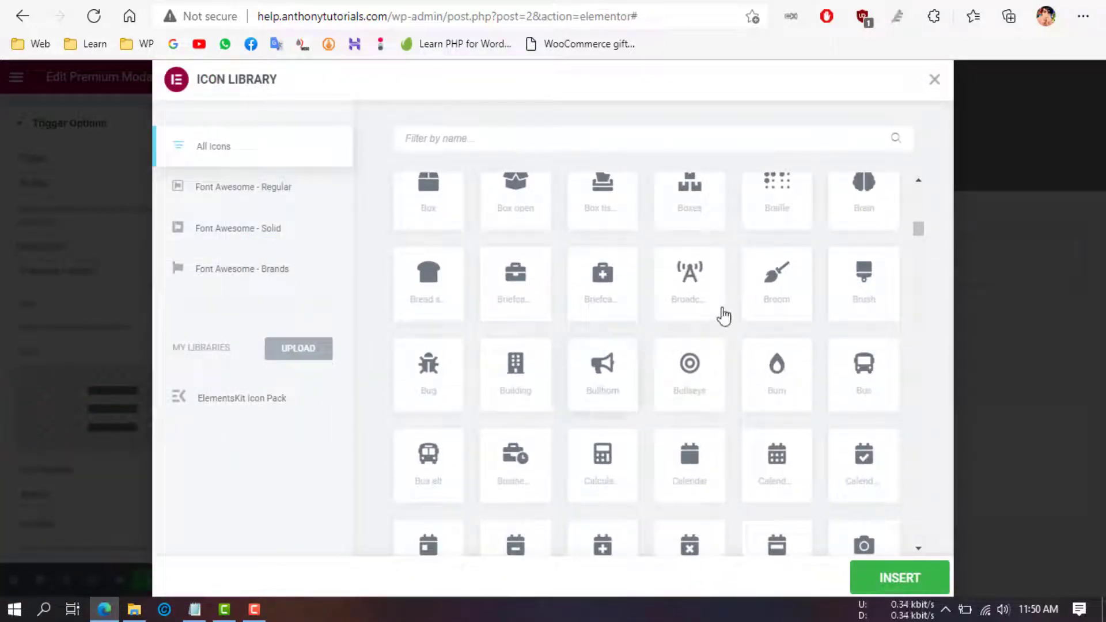
click(773, 277)
click(893, 577)
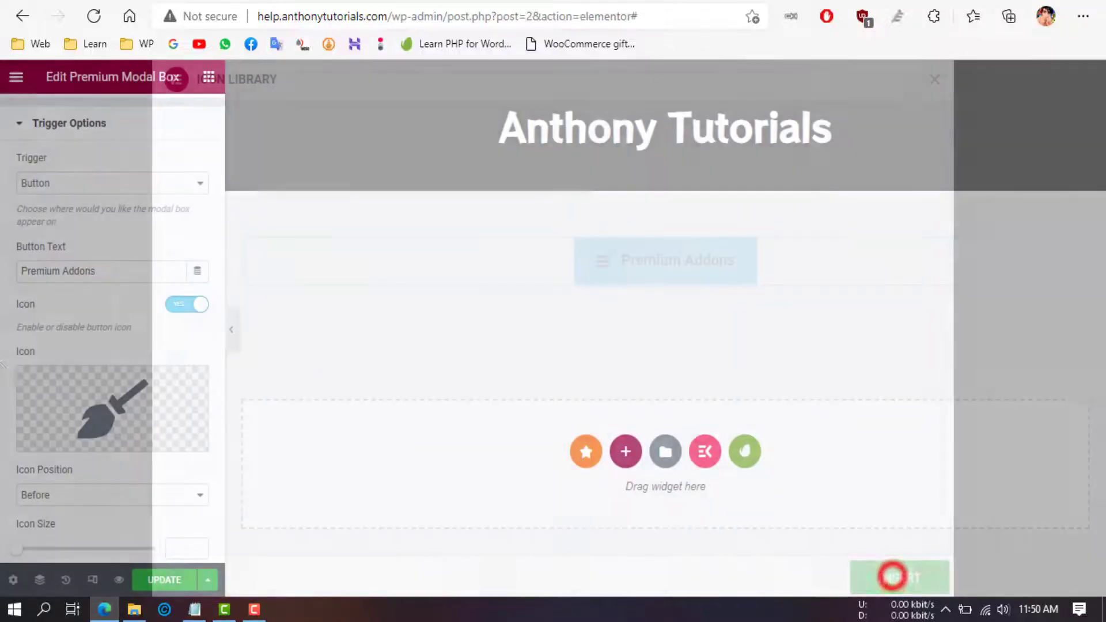
Step: Try the After icon position on the trigger button, then return it to Before
scroll(3, 338, down, 5)
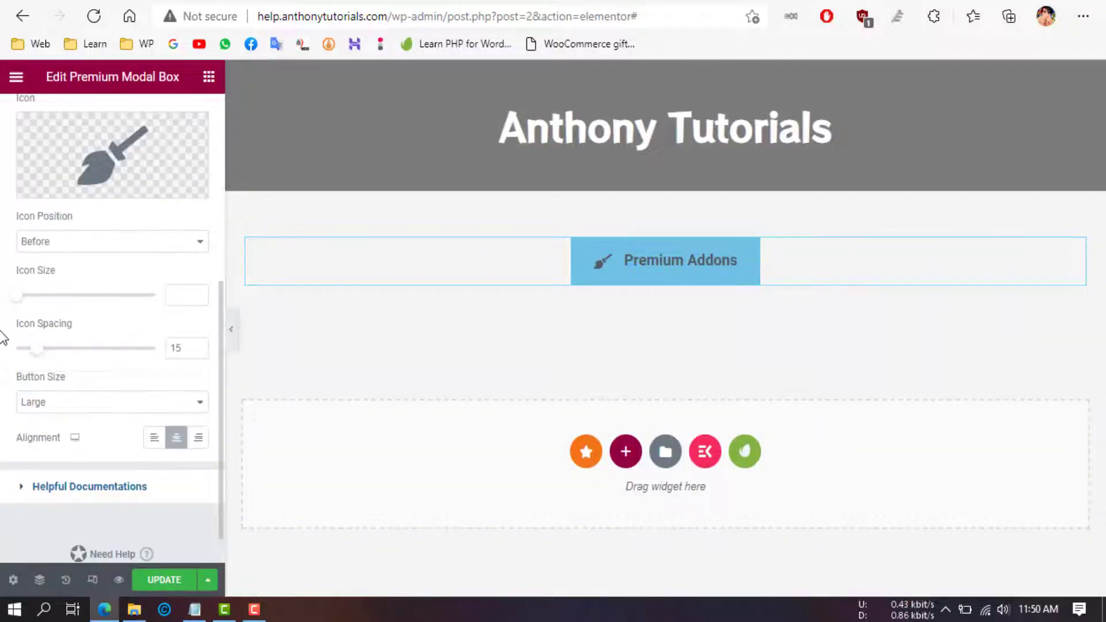
click(63, 196)
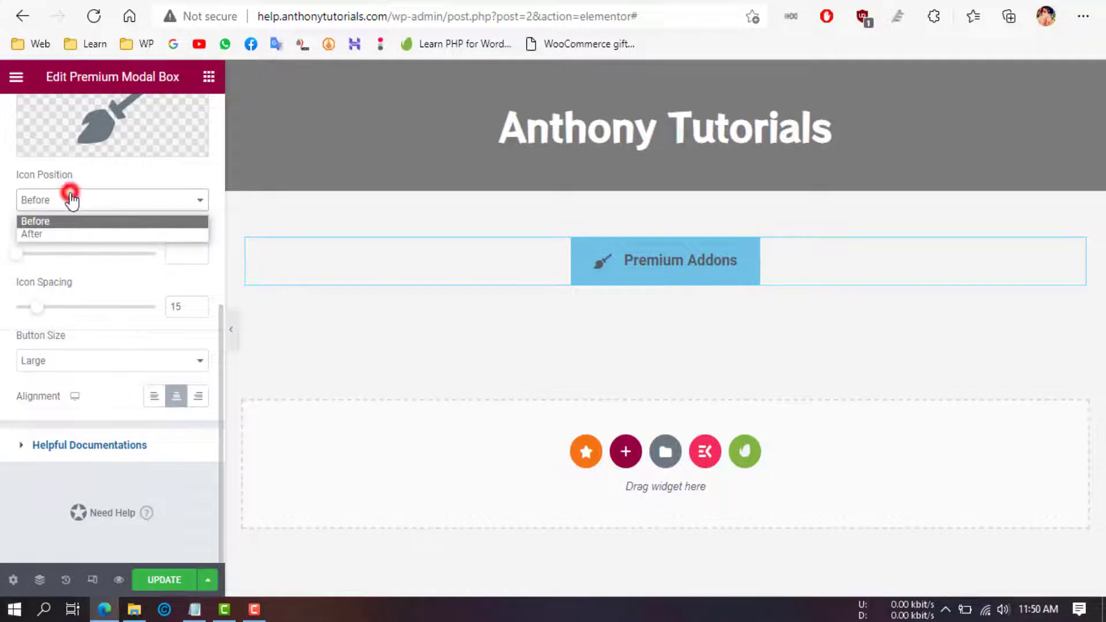
click(53, 233)
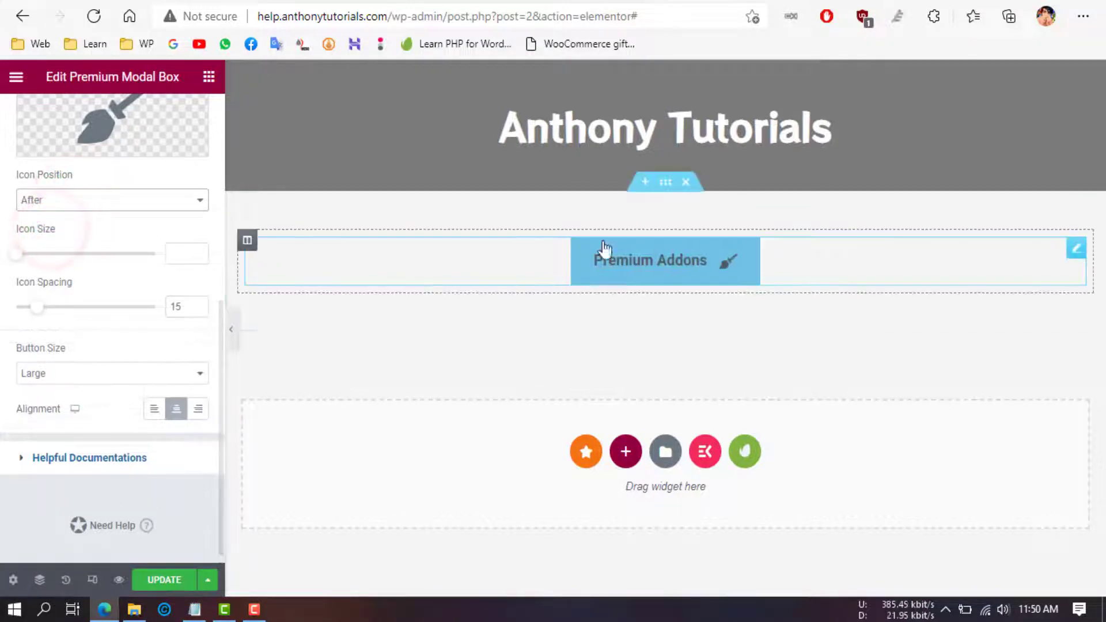
click(121, 208)
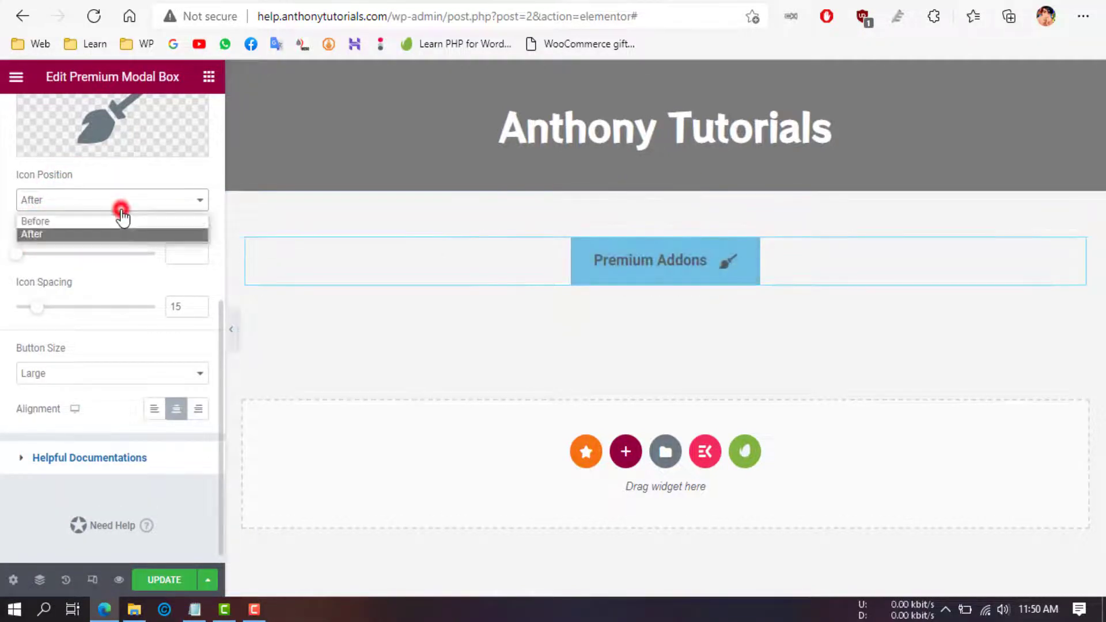
click(86, 222)
Step: Change the modal trigger to Image and insert the Anthony Tutorials logo from the media library
scroll(3, 323, up, 4)
scroll(3, 330, up, 2)
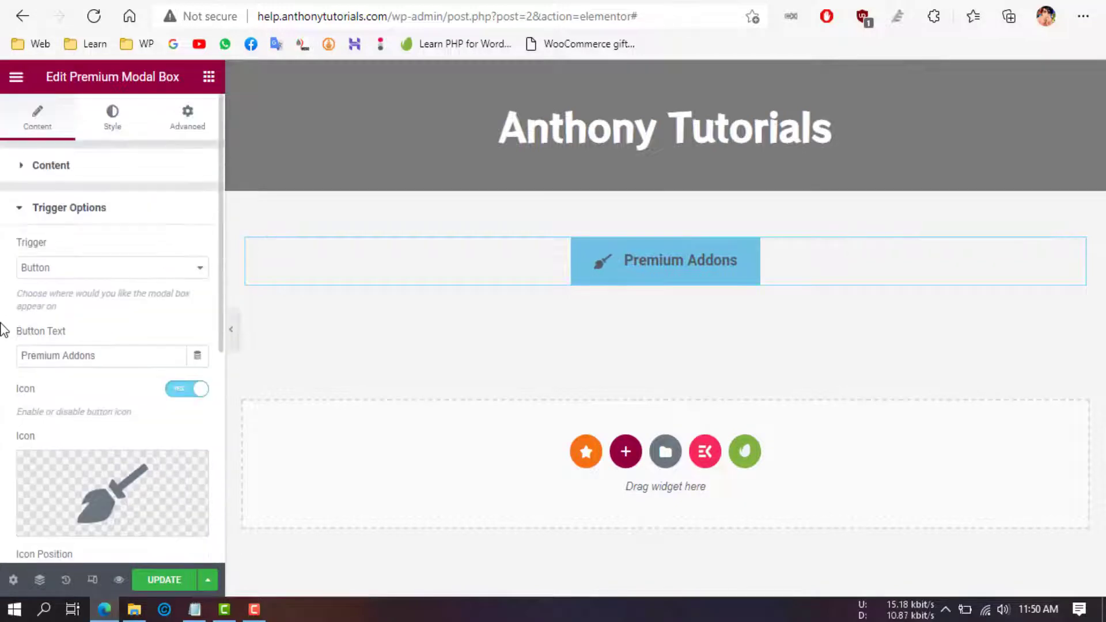
click(99, 271)
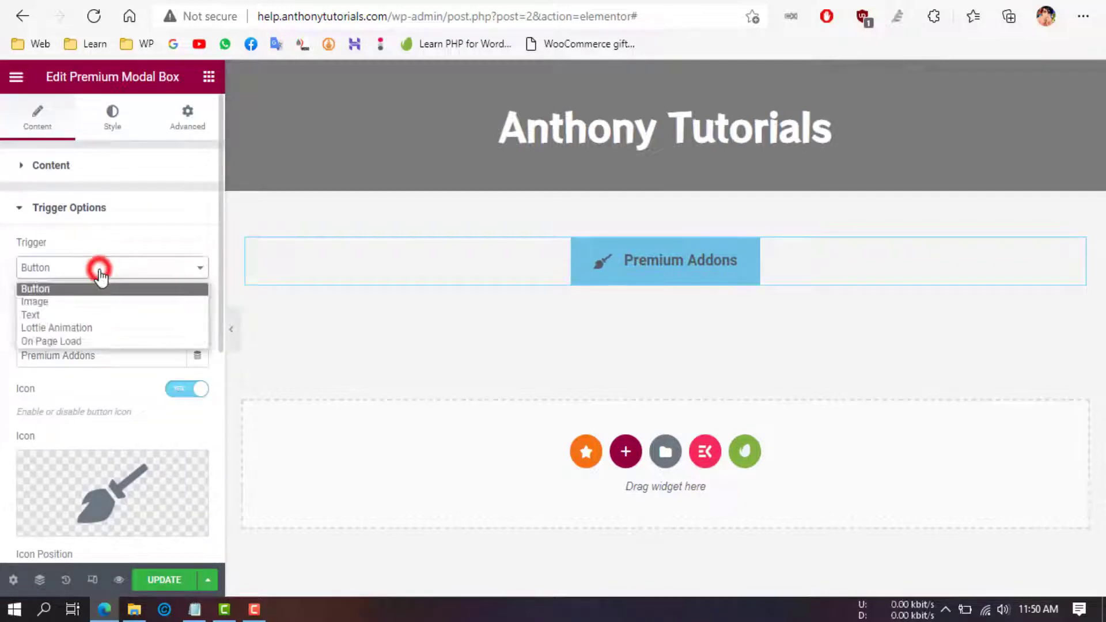
click(57, 298)
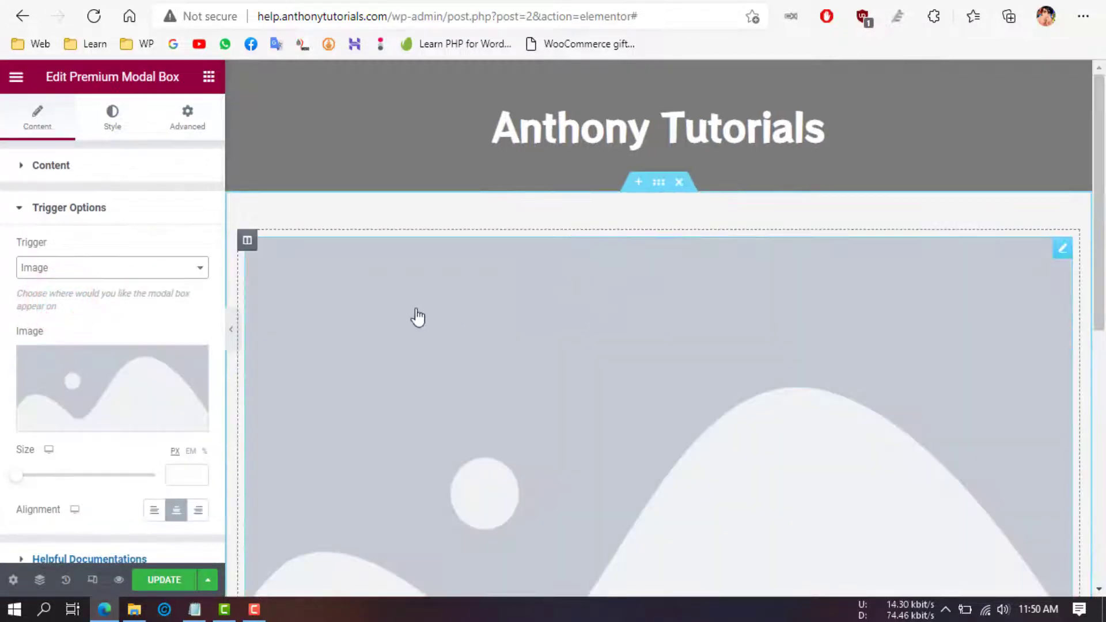
click(73, 390)
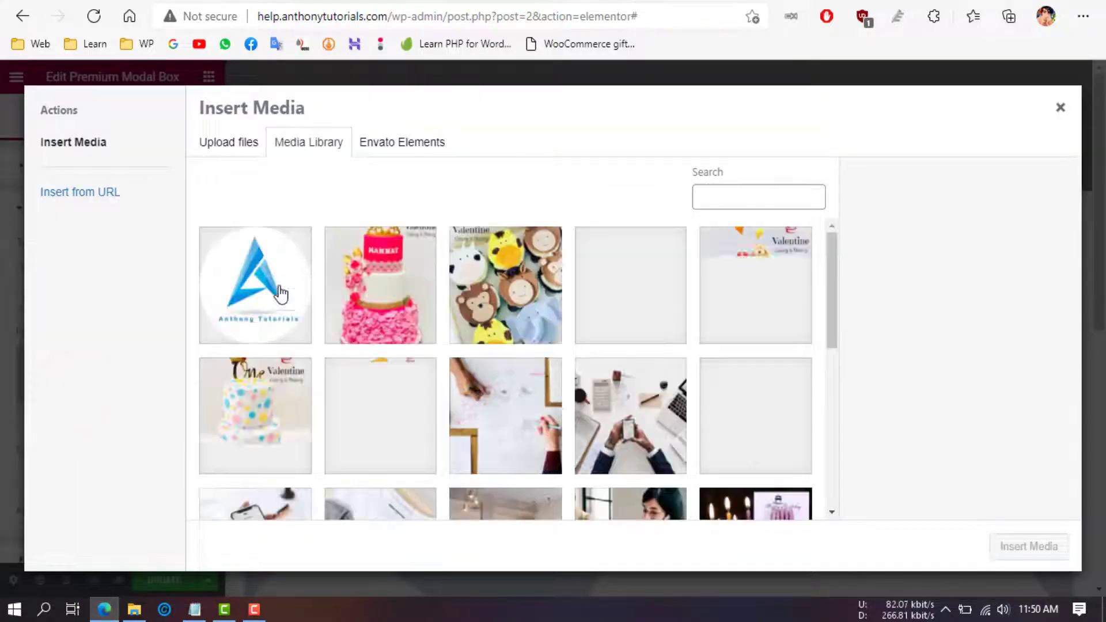
click(281, 294)
click(1027, 546)
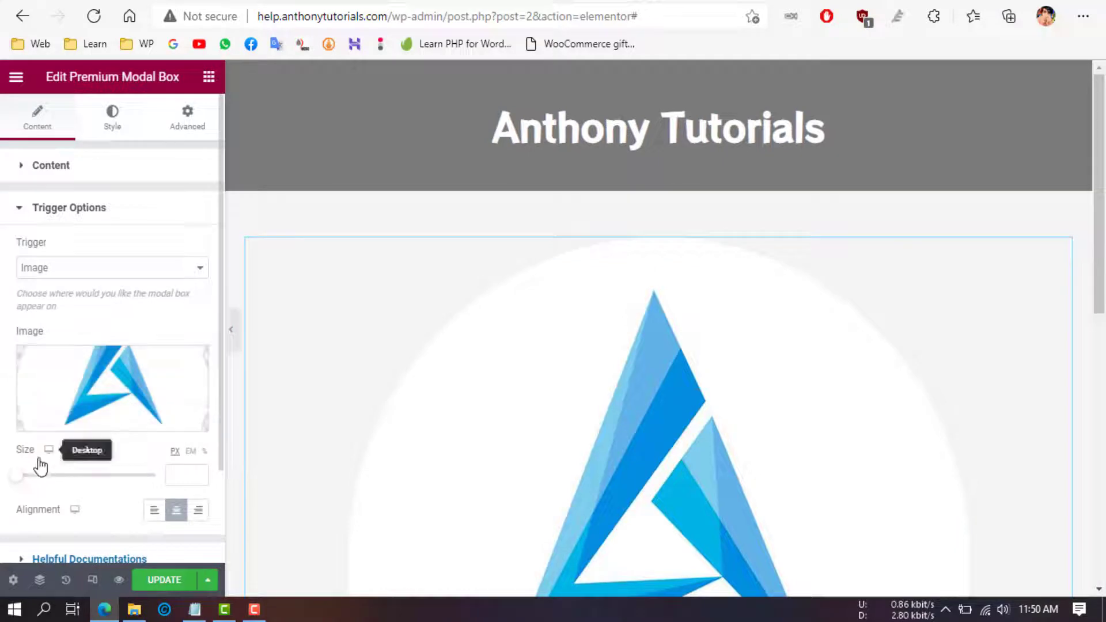
Step: Set the trigger image's size to 215 px, then preview the modal from it with the editing panel hidden and restore the panel
drag(21, 486, 58, 488)
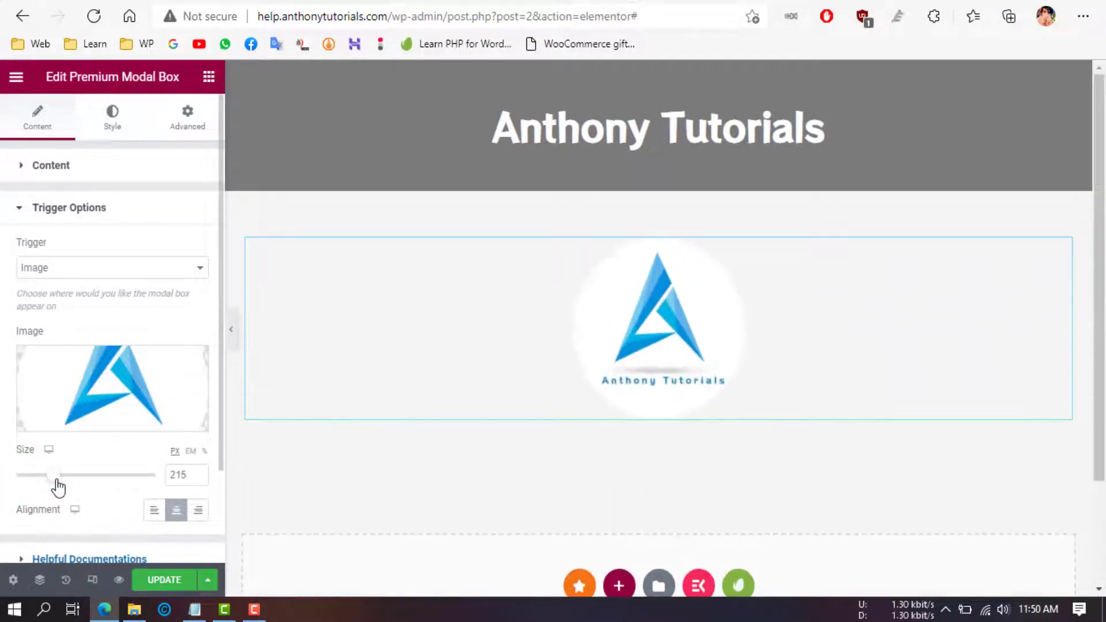
click(233, 330)
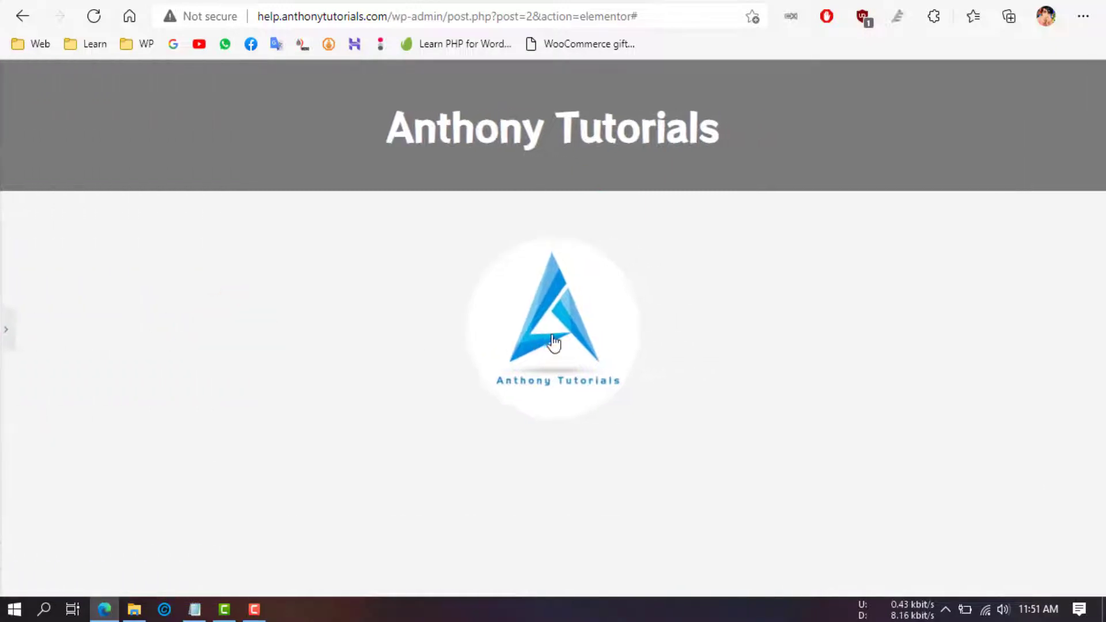
click(561, 340)
click(794, 391)
click(3, 323)
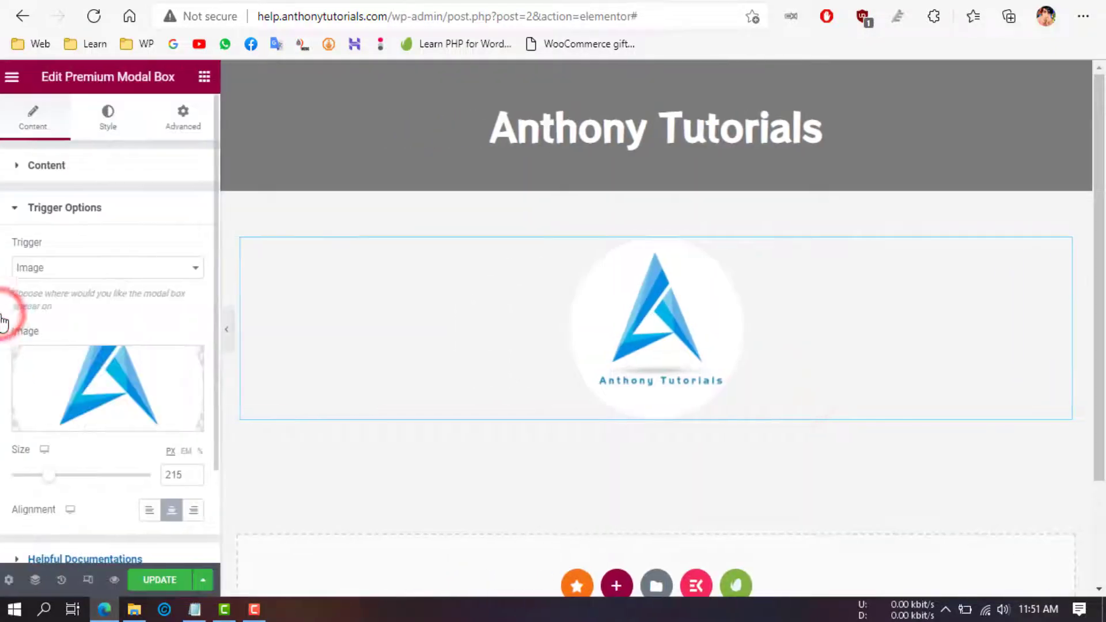
Step: Change the modal trigger to Text and open the modal from the "Premium Addons" text to preview it
click(72, 274)
click(67, 313)
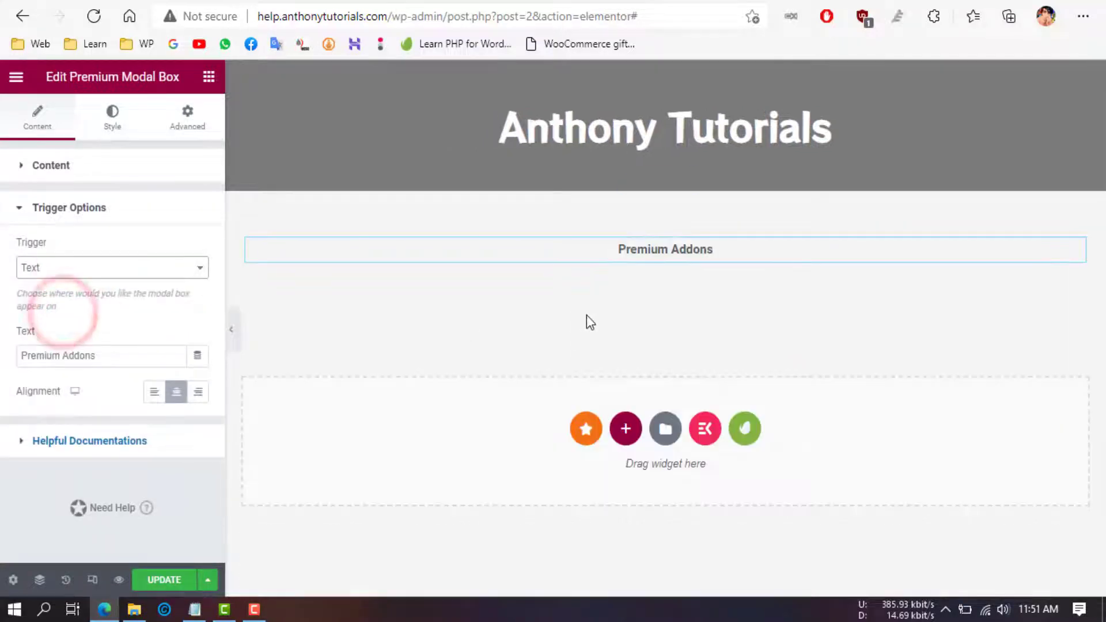
click(663, 250)
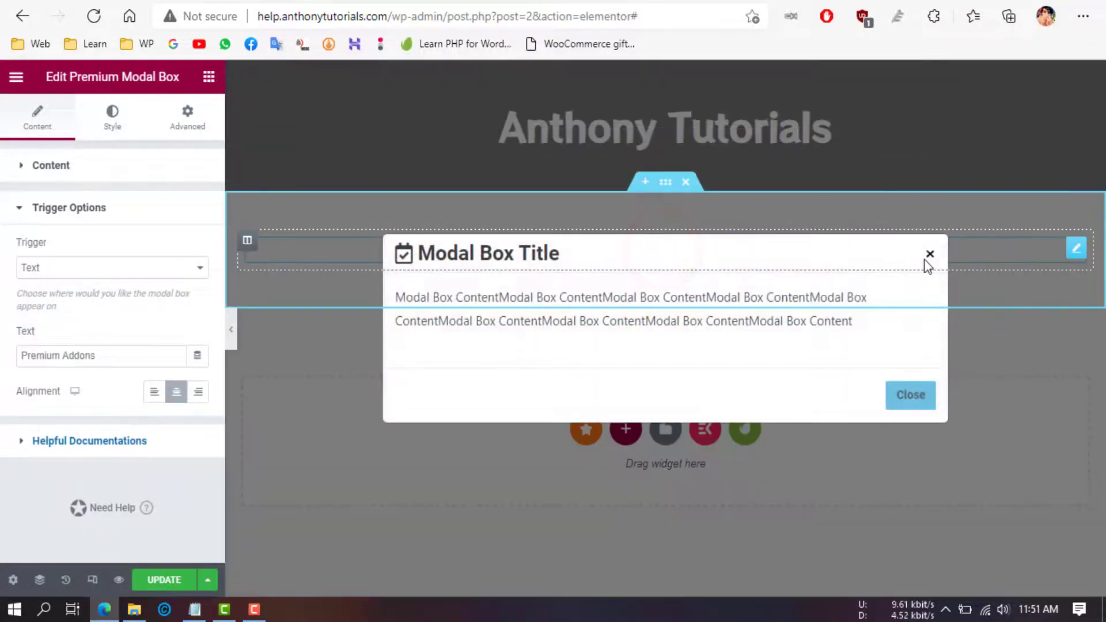
Step: Close the modal preview, then try the Lottie Animation and On Page Load triggers for the modal
click(928, 257)
click(138, 261)
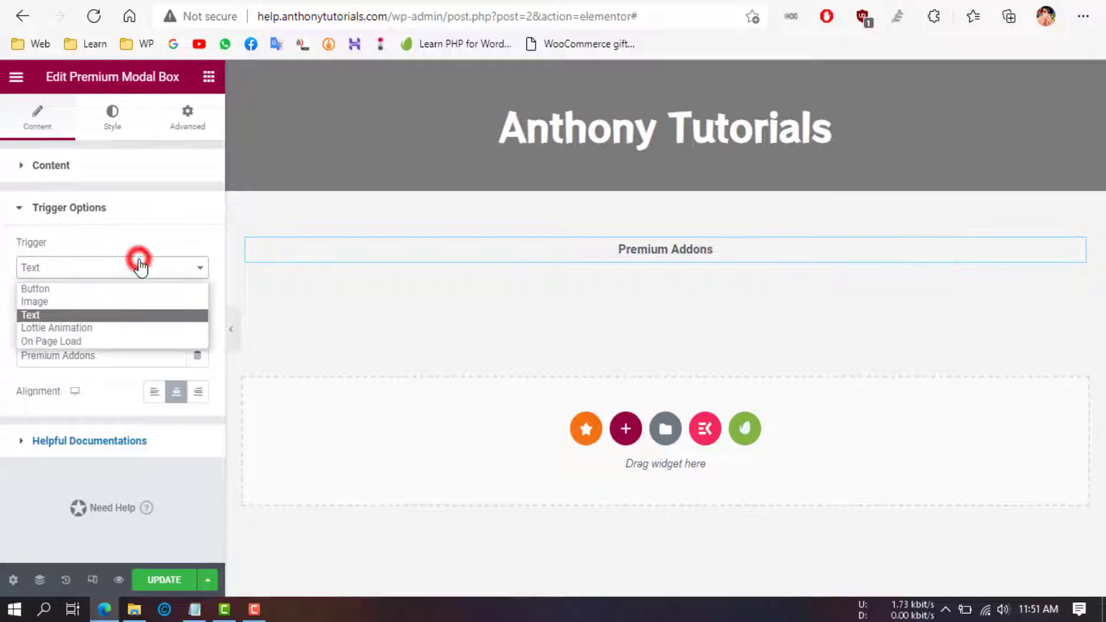
click(85, 328)
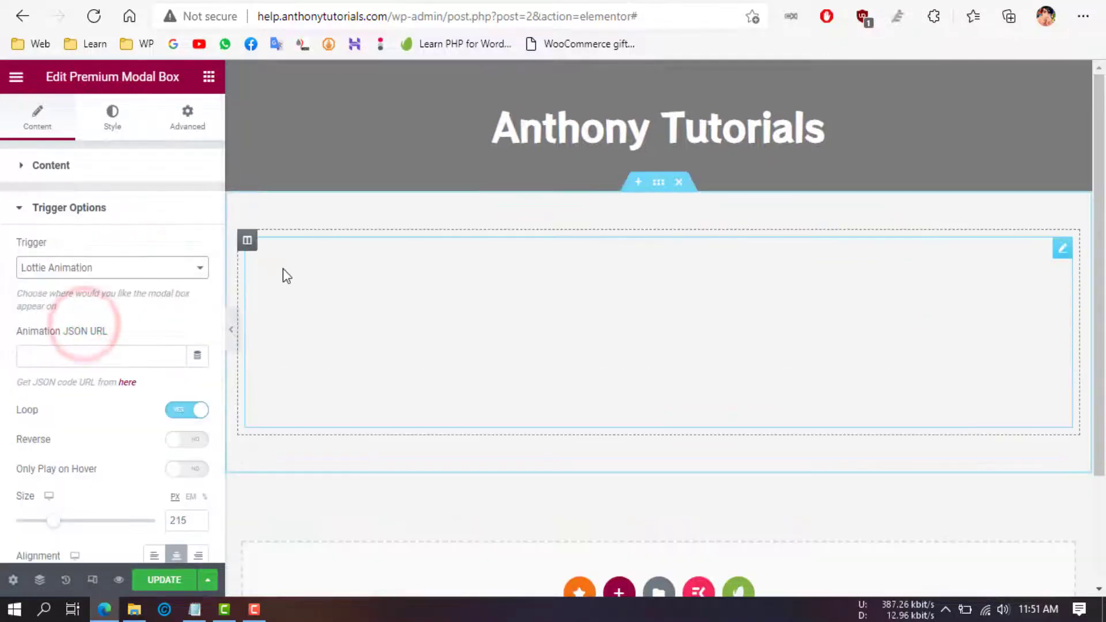
click(124, 264)
click(73, 337)
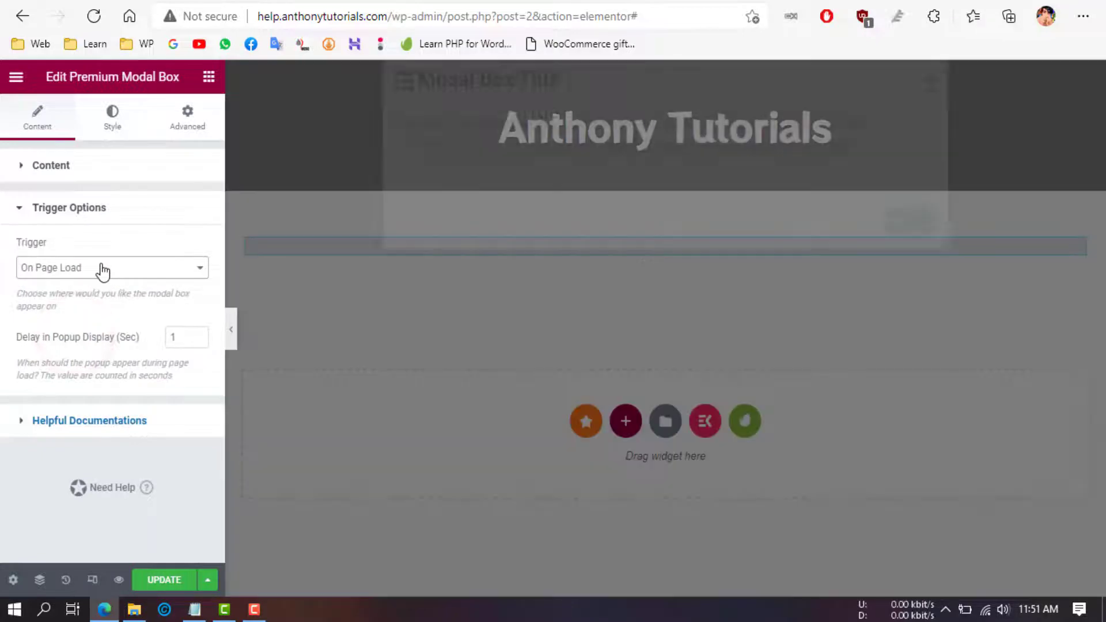
Step: Change the modal trigger back to Button
click(99, 264)
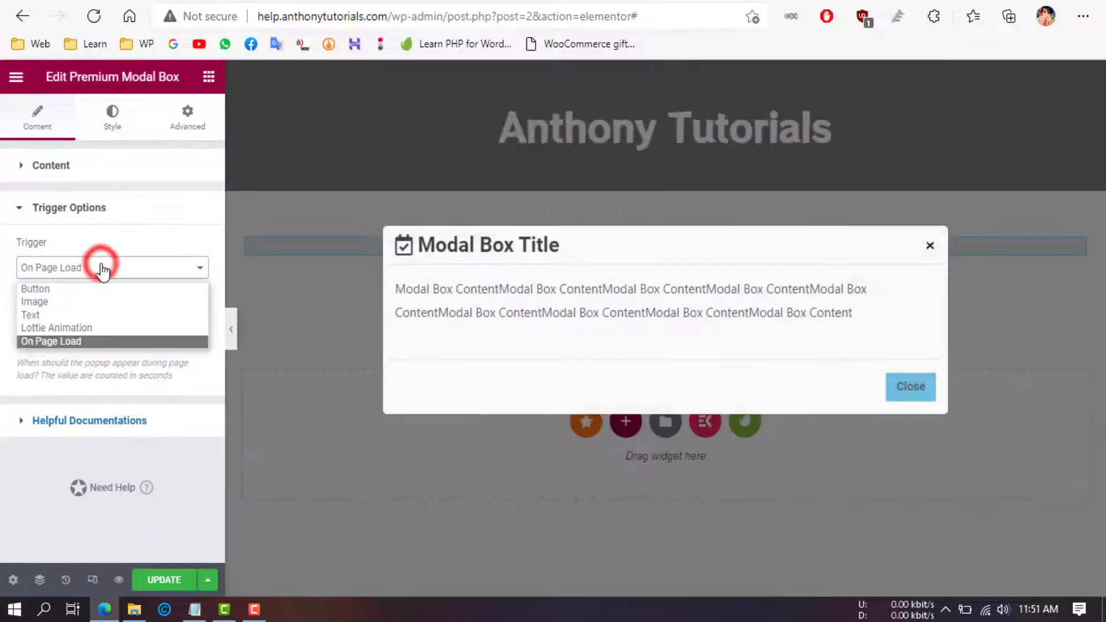
click(74, 290)
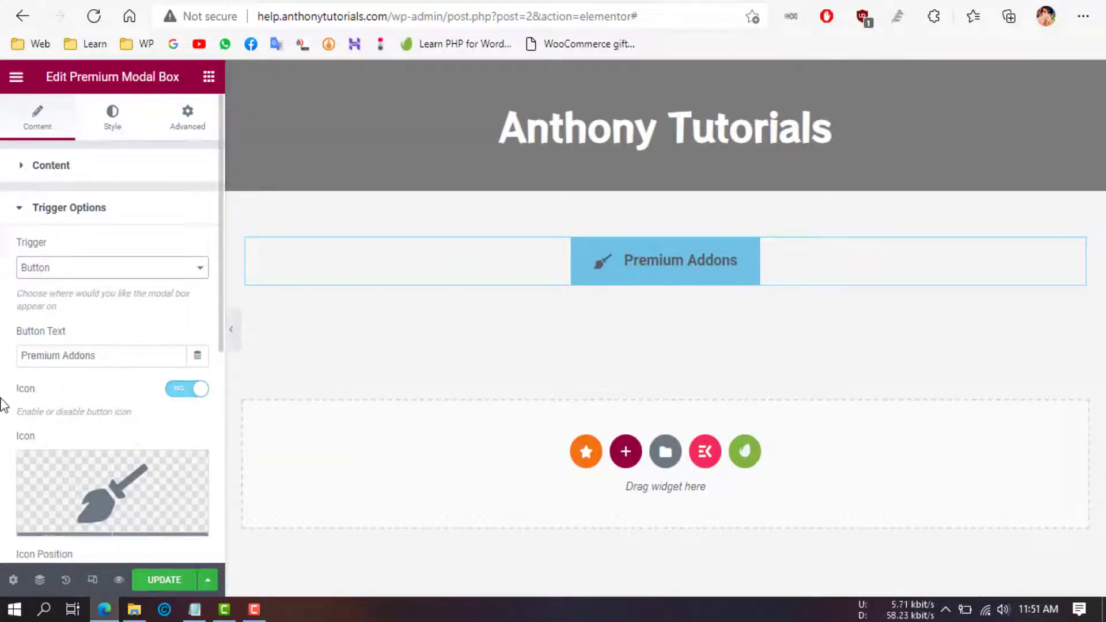
scroll(5, 403, down, 4)
scroll(35, 288, up, 4)
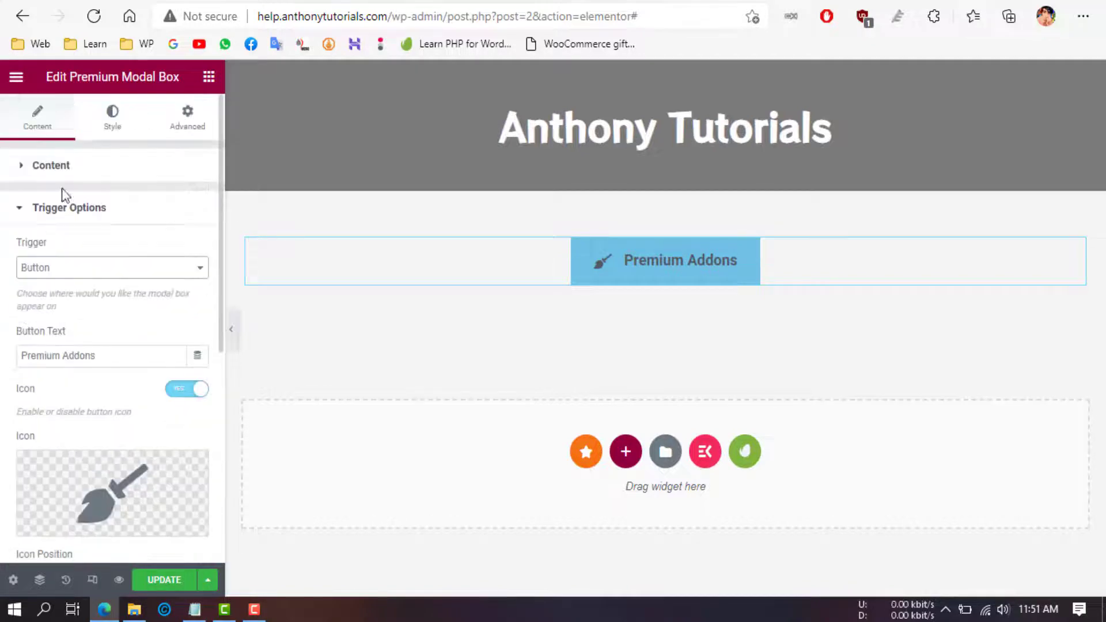
Step: Set the trigger button's normal background color to bright red in its style settings
click(101, 127)
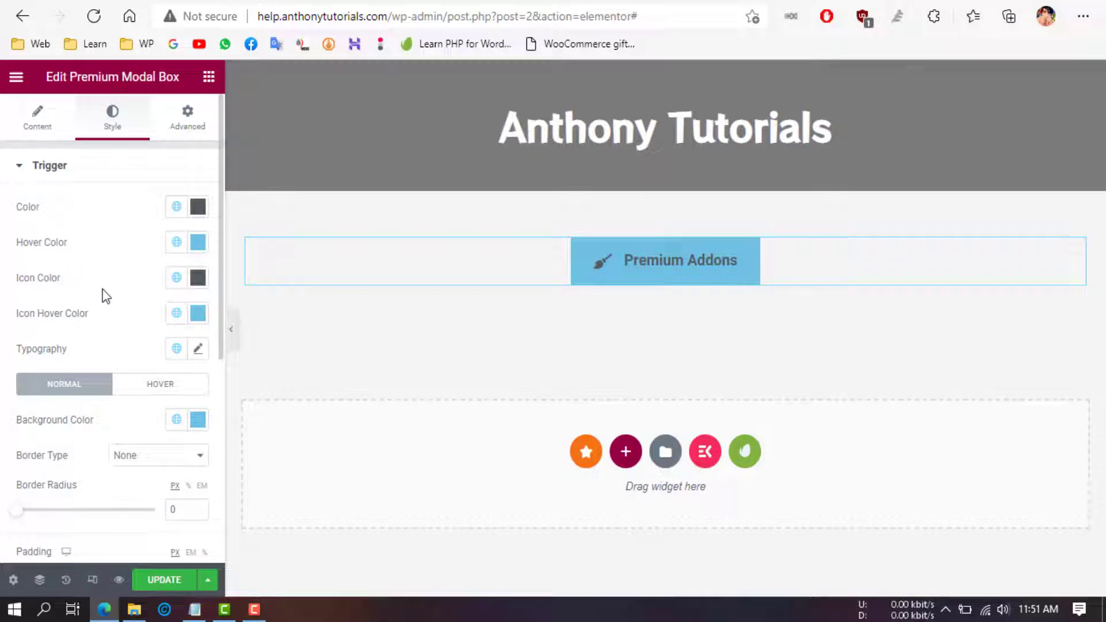
scroll(109, 408, down, 2)
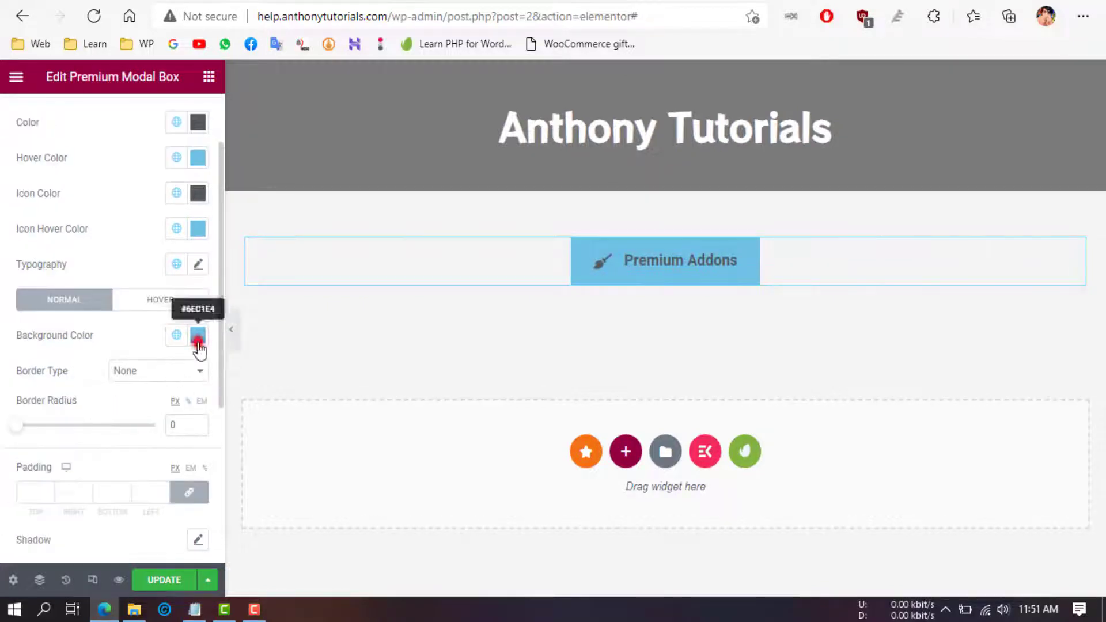
click(198, 339)
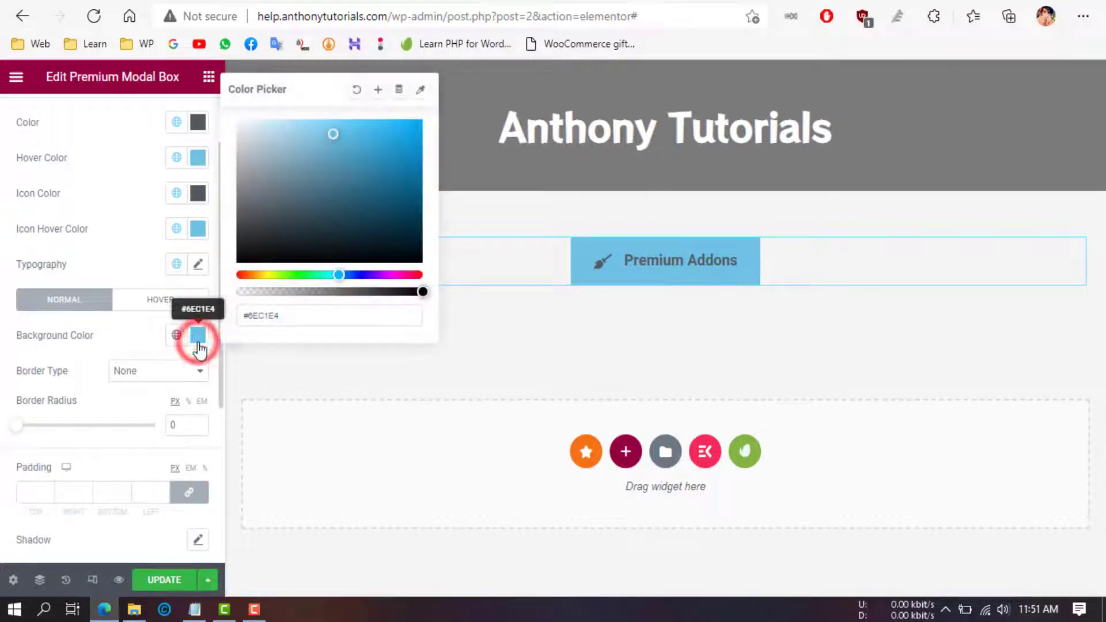
click(239, 274)
click(310, 186)
click(4, 387)
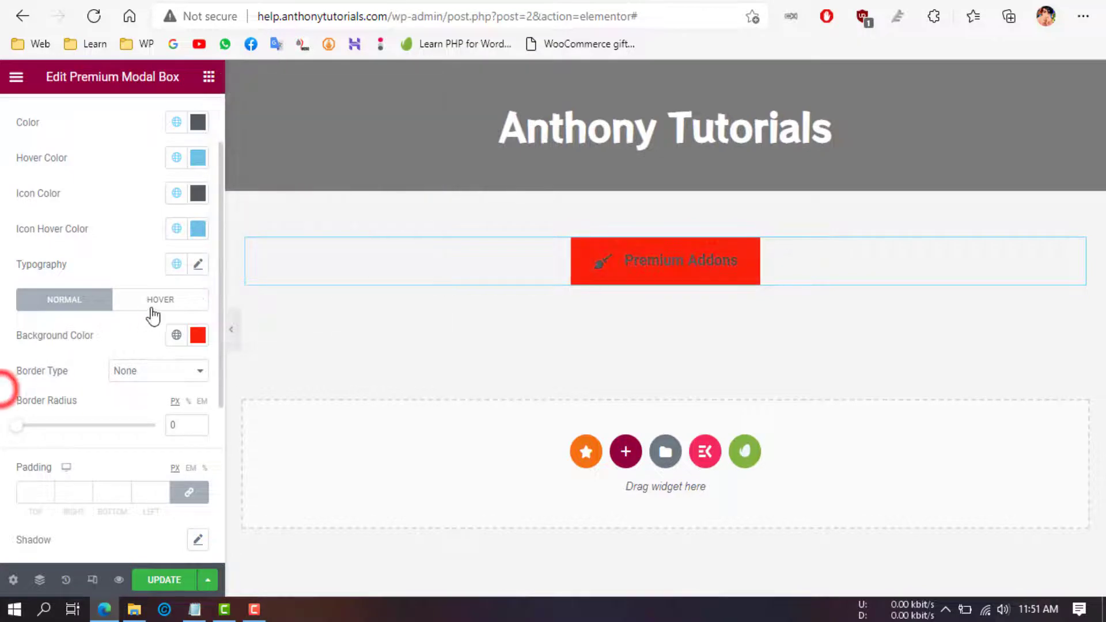
Step: Set the trigger button's hover background color to dark red
click(159, 299)
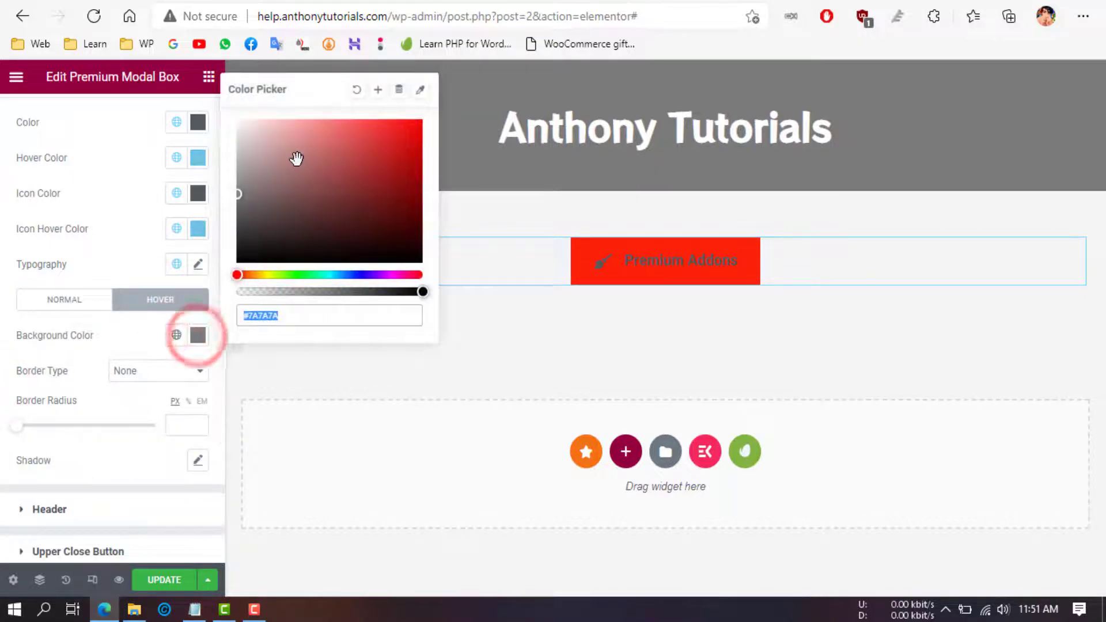
drag(297, 157, 358, 169)
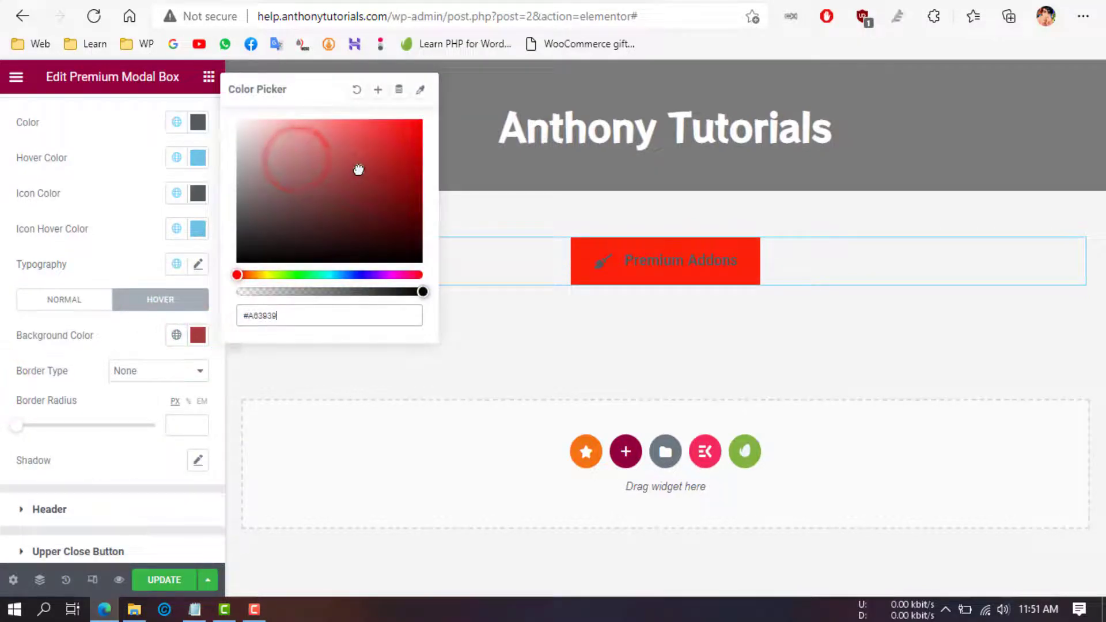
click(102, 219)
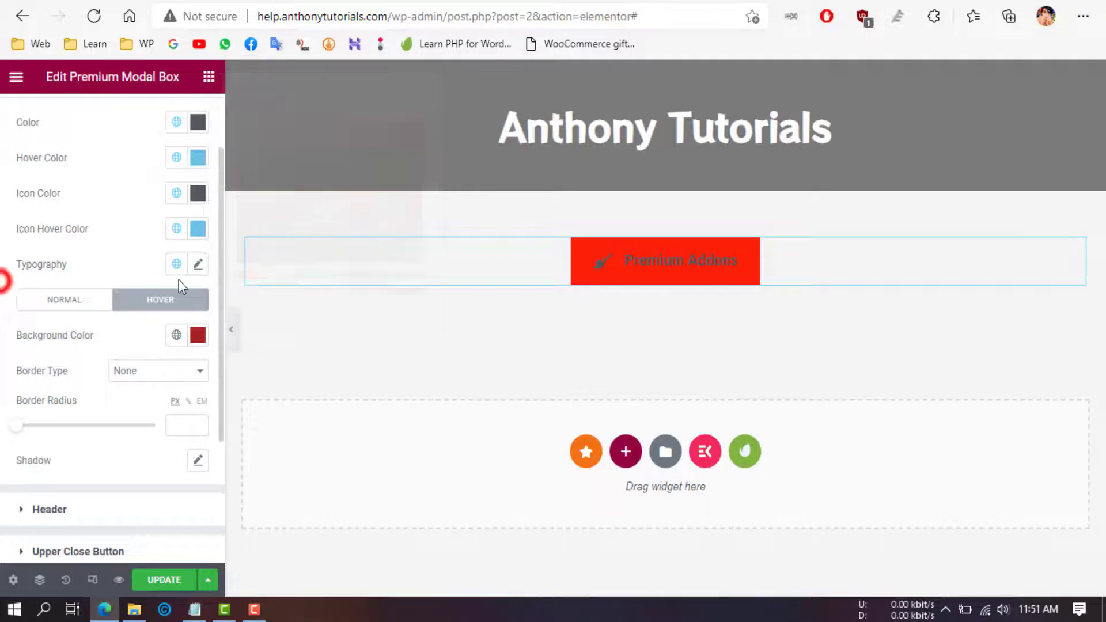
Step: Set the trigger button's text color to white and check the button's hover appearance
click(198, 122)
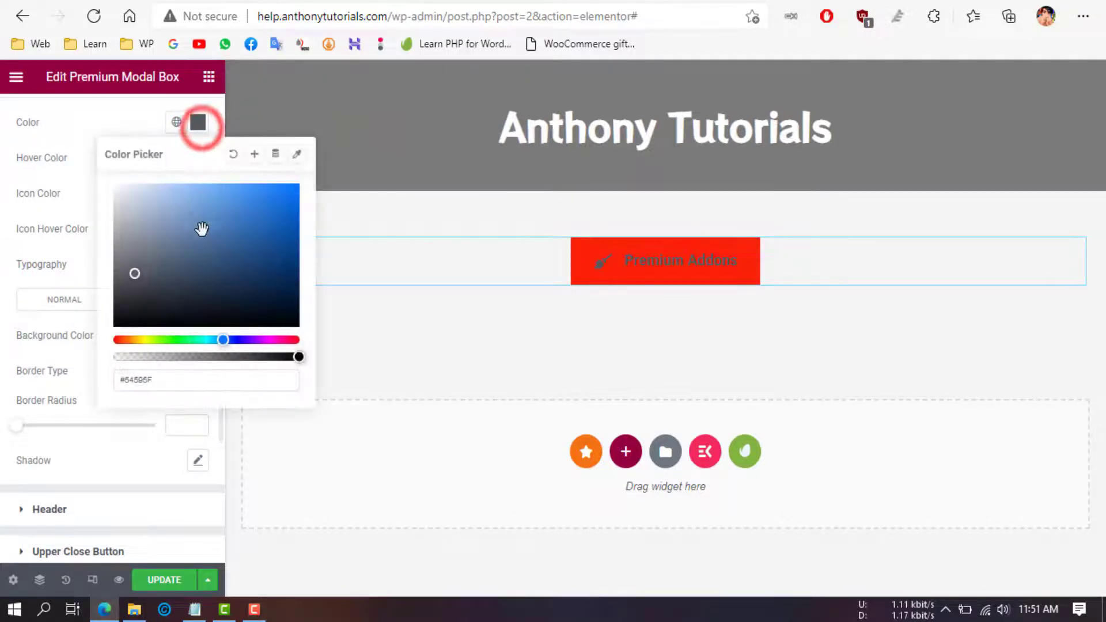
drag(192, 233, 87, 171)
click(5, 232)
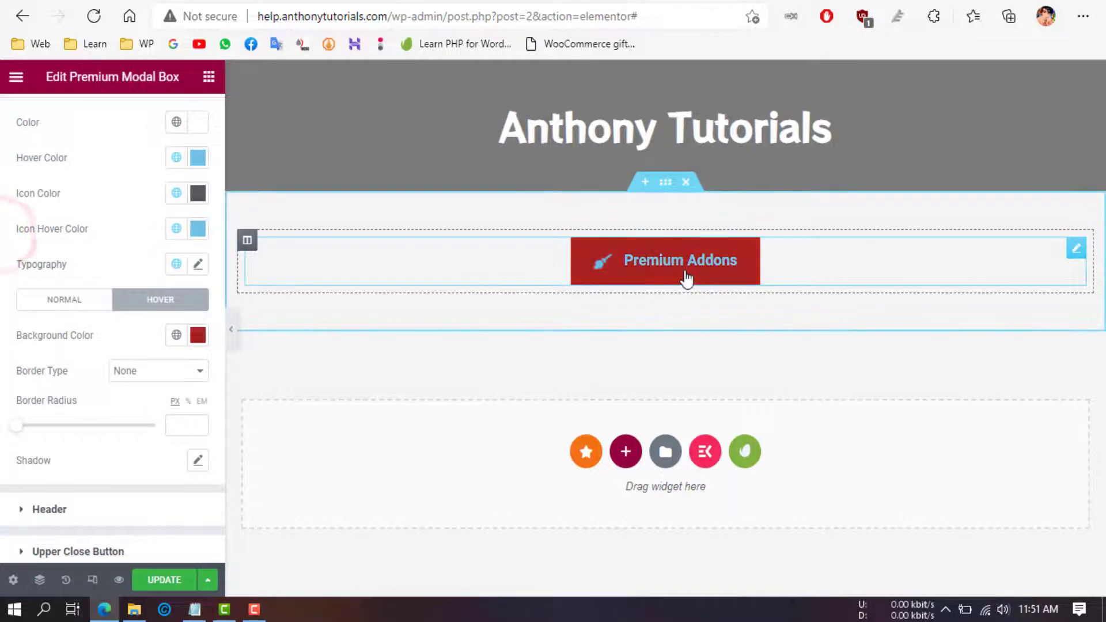
Step: Try near-black #0F0F0F as the trigger button's text hover color
click(198, 158)
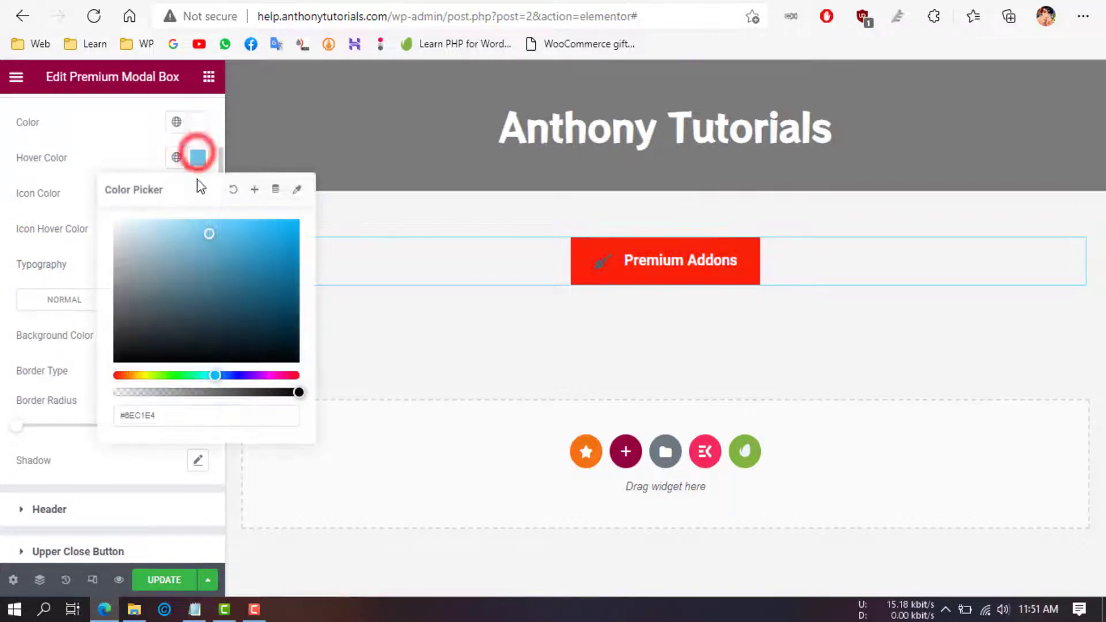
drag(182, 235, 111, 274)
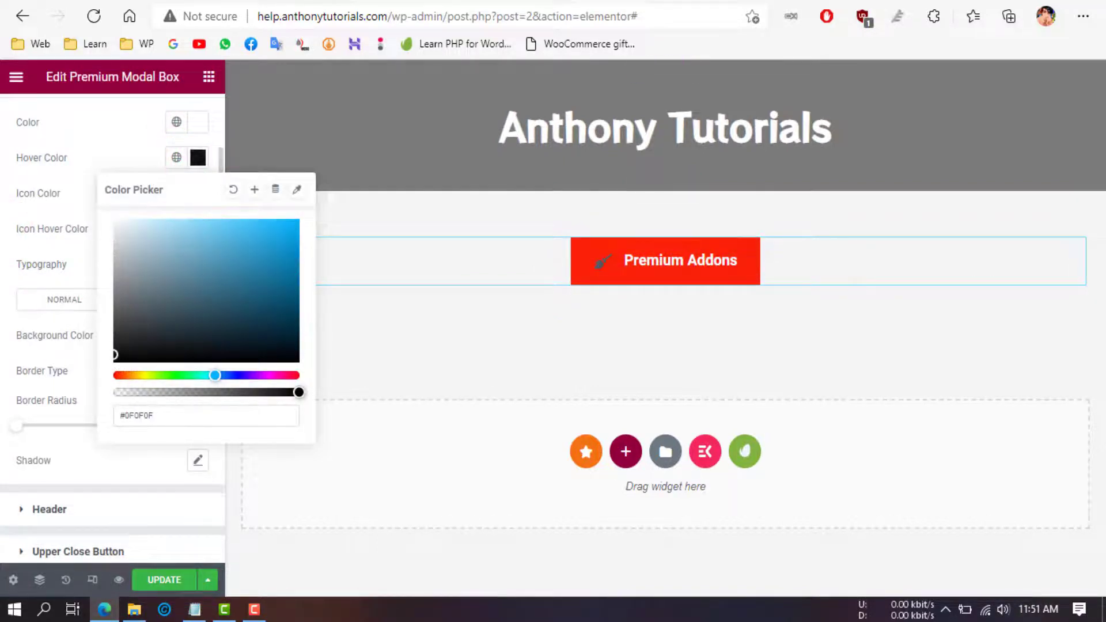
click(7, 318)
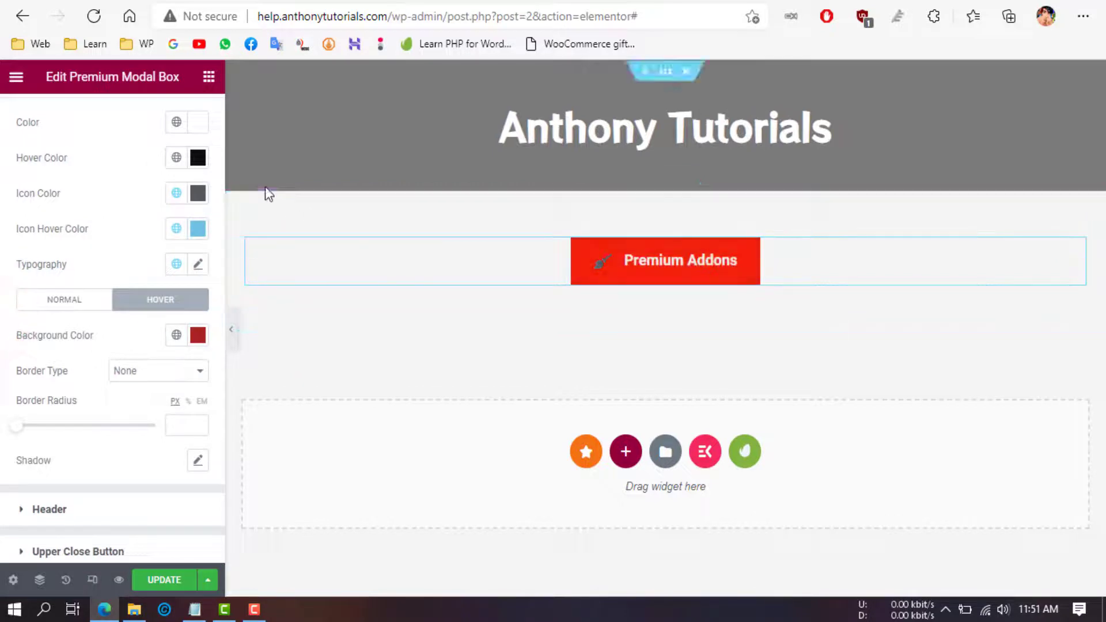
Step: Set the trigger button's text hover color to white
click(197, 157)
drag(189, 237, 3, 210)
click(3, 212)
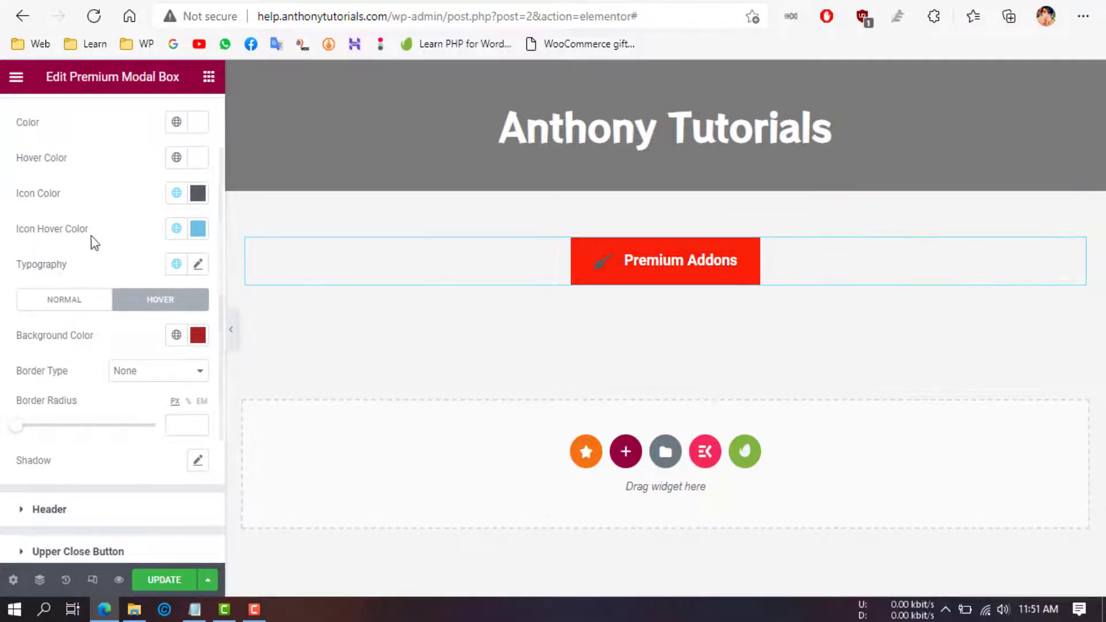
Step: Set the trigger button's icon color to white (#FFFFFF)
click(204, 195)
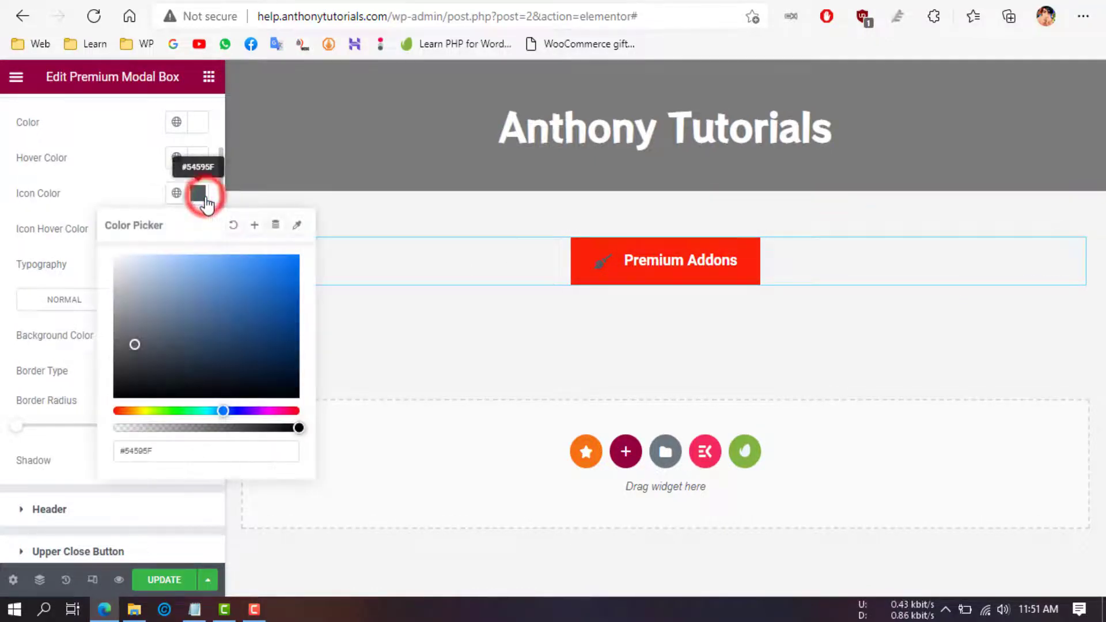
drag(193, 300, 95, 257)
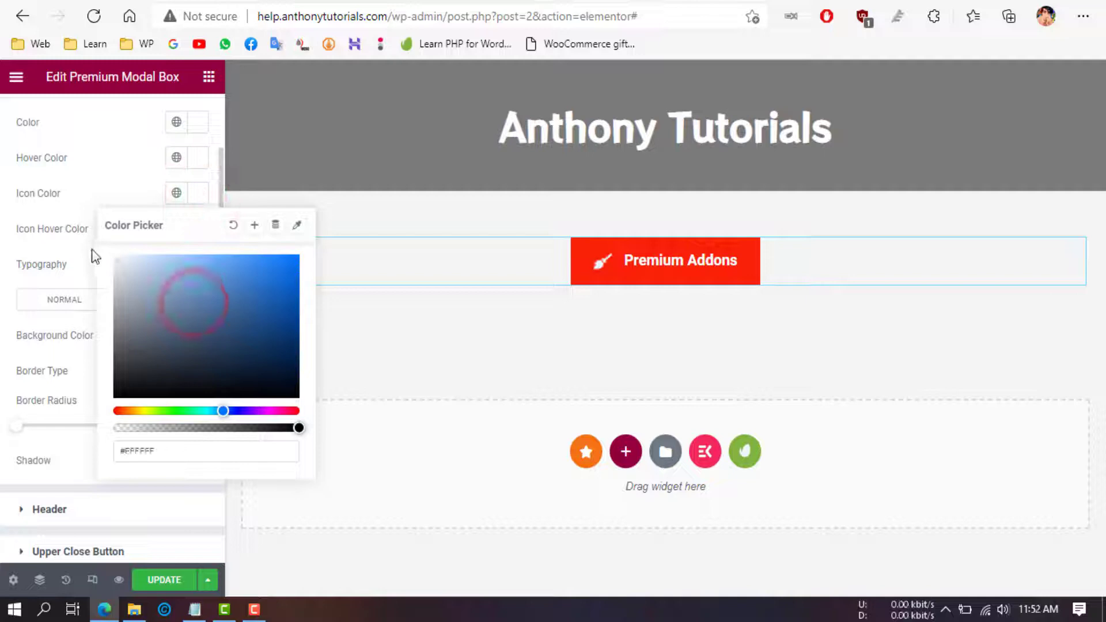
click(1, 230)
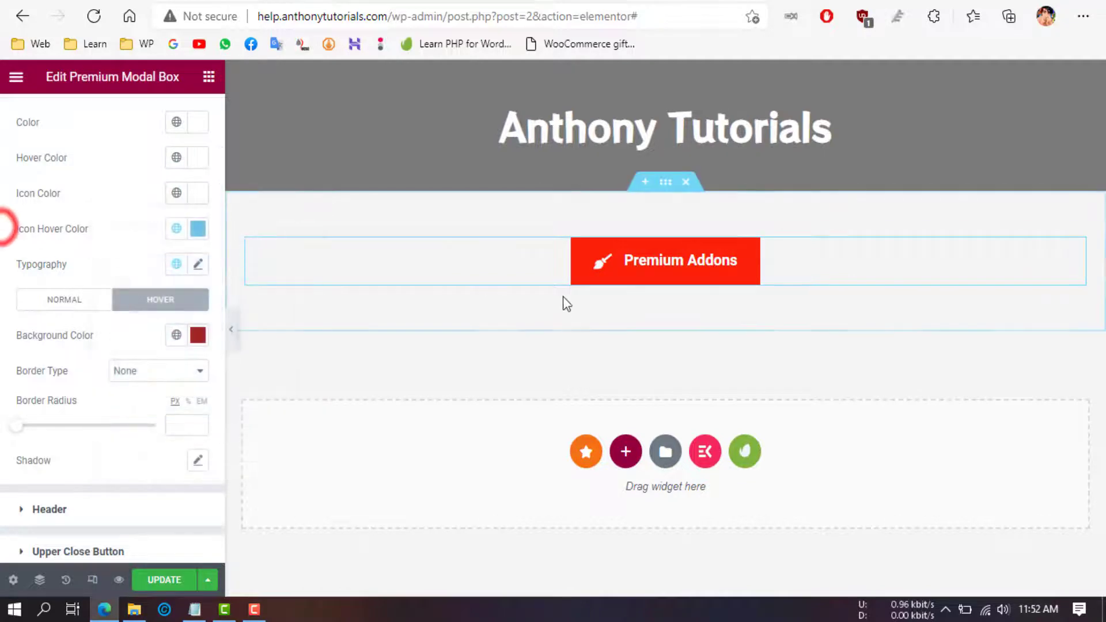
Step: Set the trigger button's icon hover color to magenta pink
click(197, 231)
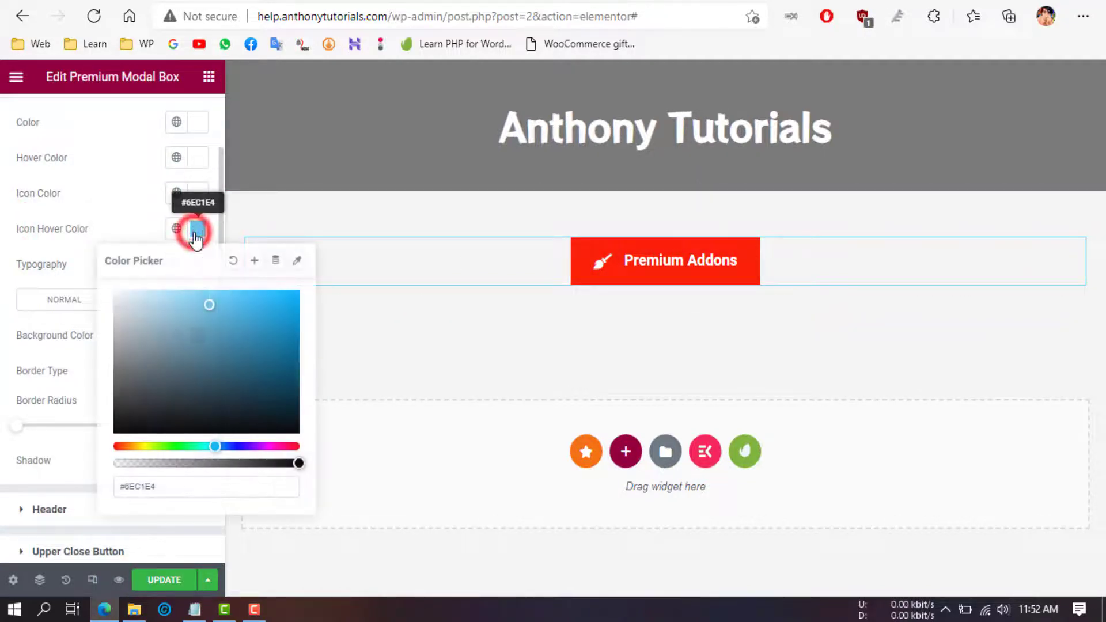
click(277, 449)
click(259, 371)
click(3, 285)
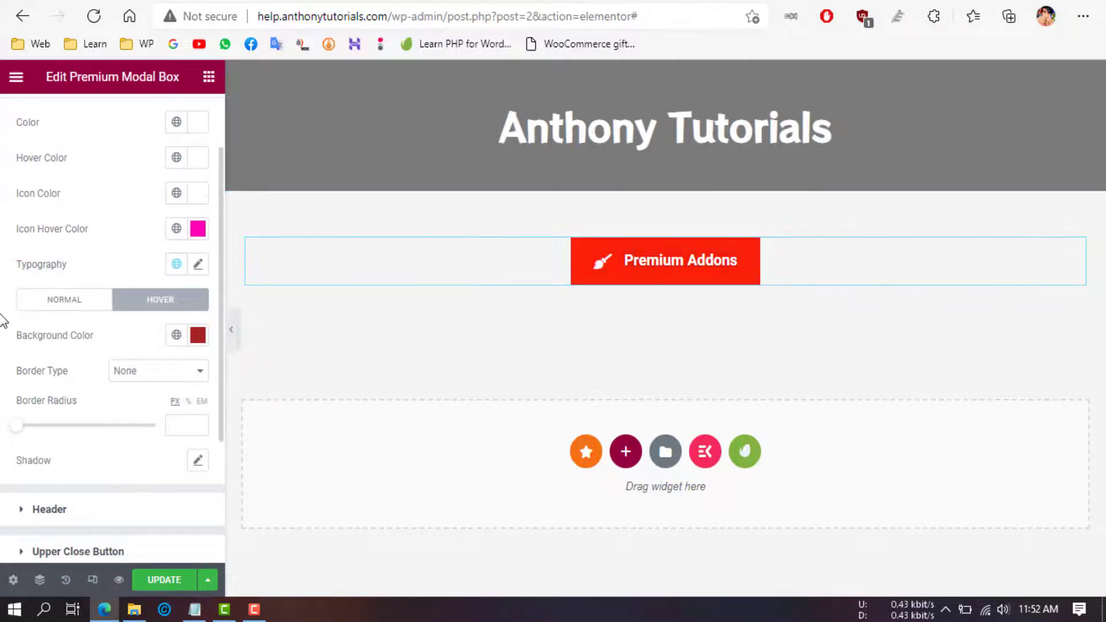
Step: Examine the Header, Upper Close Button, Lower Close Button and Modal Box style options with the modal open, then close it
scroll(3, 321, down, 3)
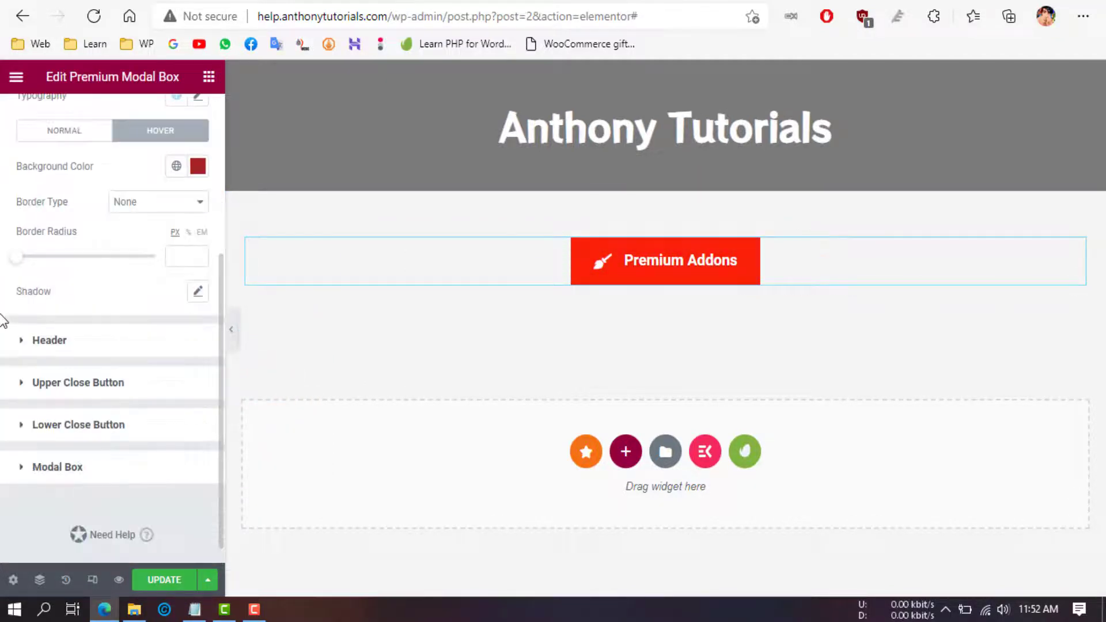
click(19, 340)
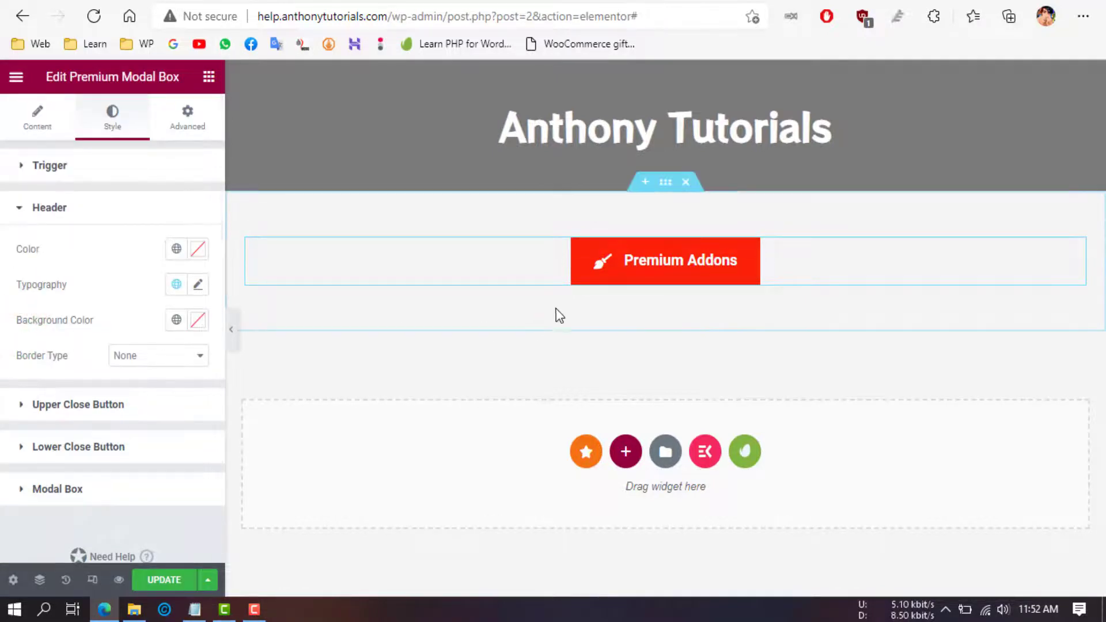
click(642, 268)
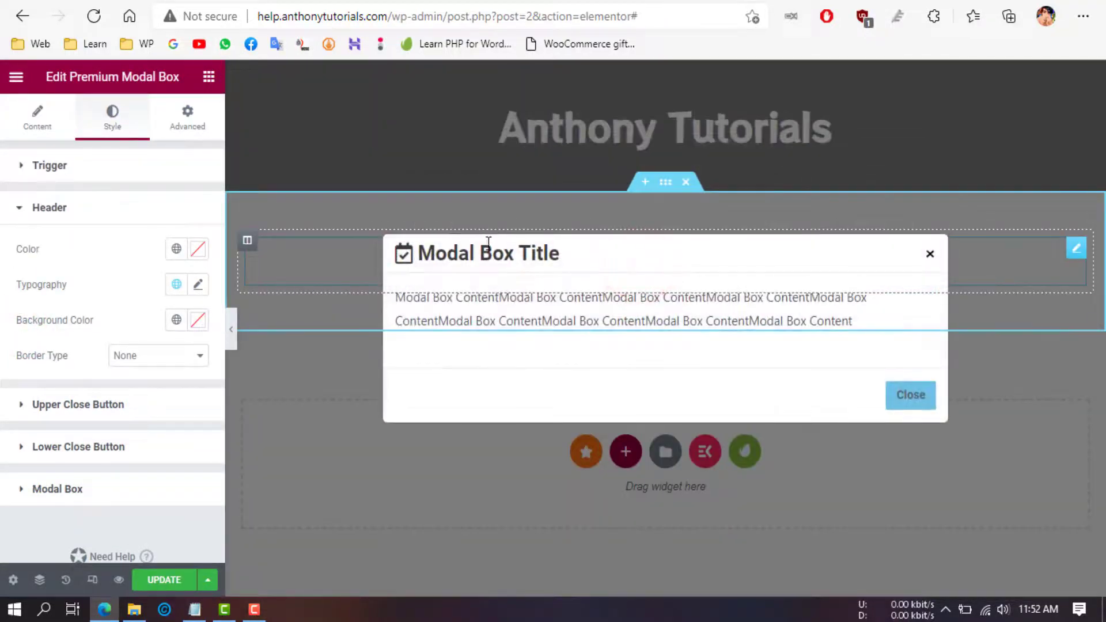
scroll(6, 328, down, 1)
click(59, 362)
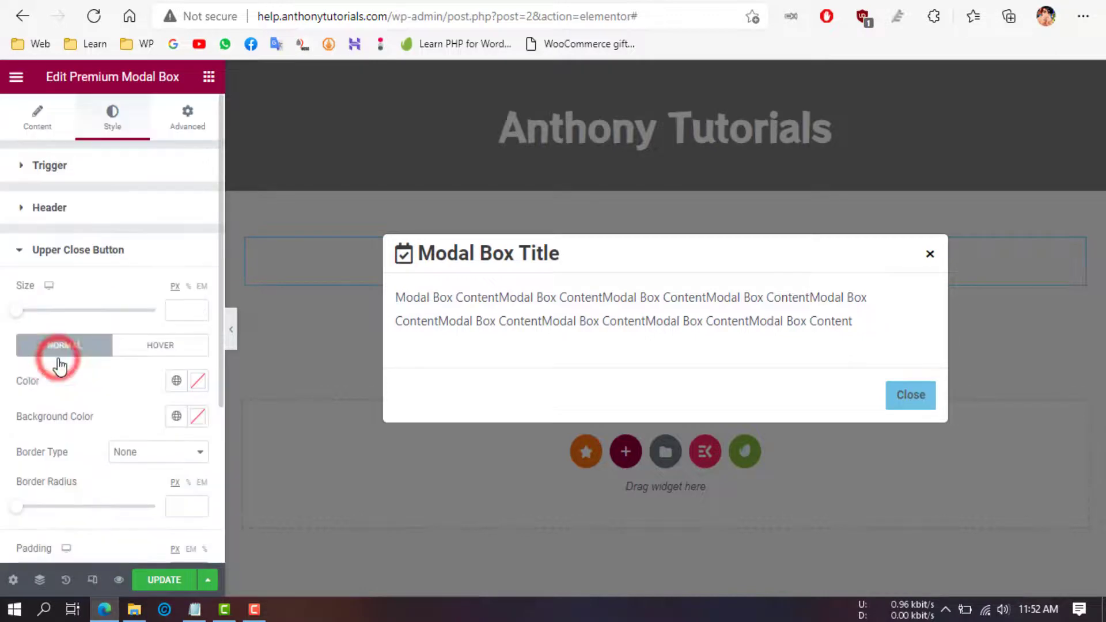
scroll(5, 328, down, 5)
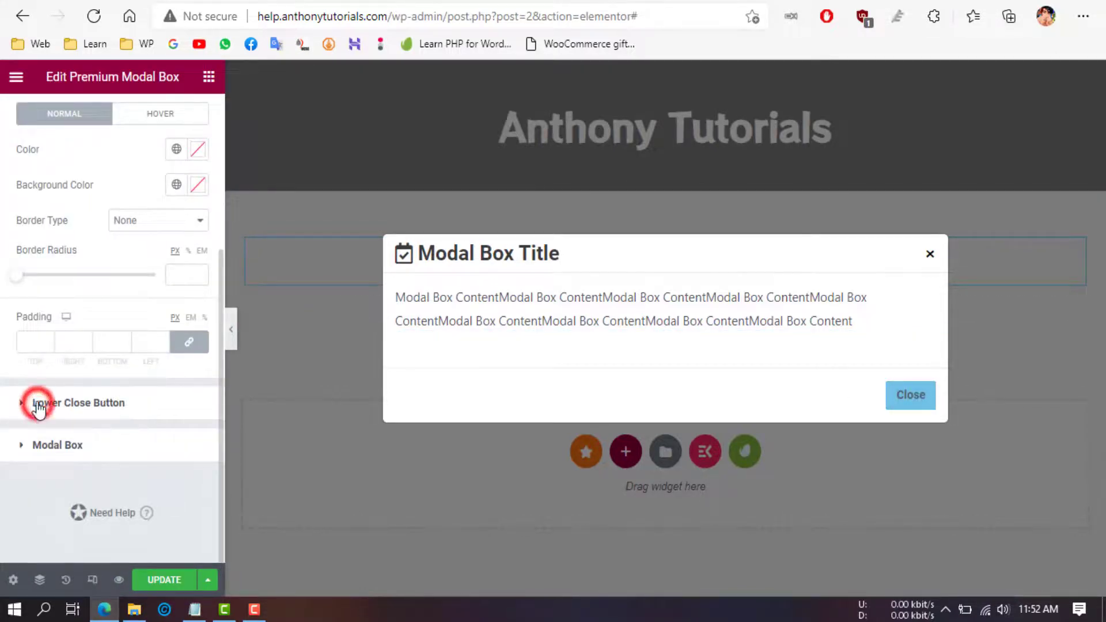
click(38, 407)
scroll(6, 354, down, 5)
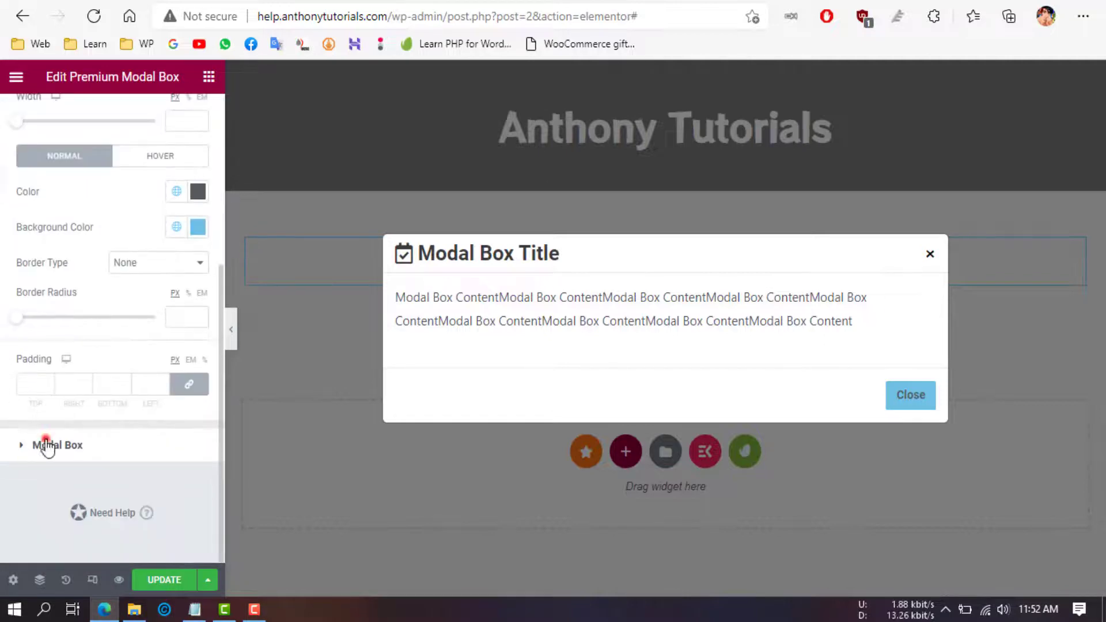
scroll(3, 374, down, 8)
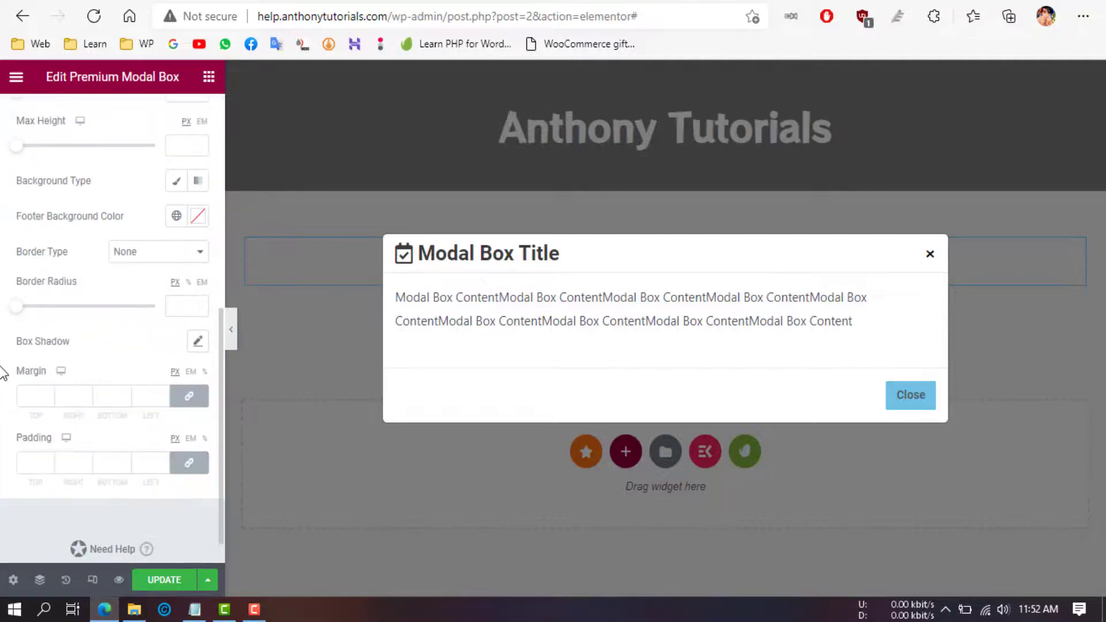
scroll(3, 373, up, 8)
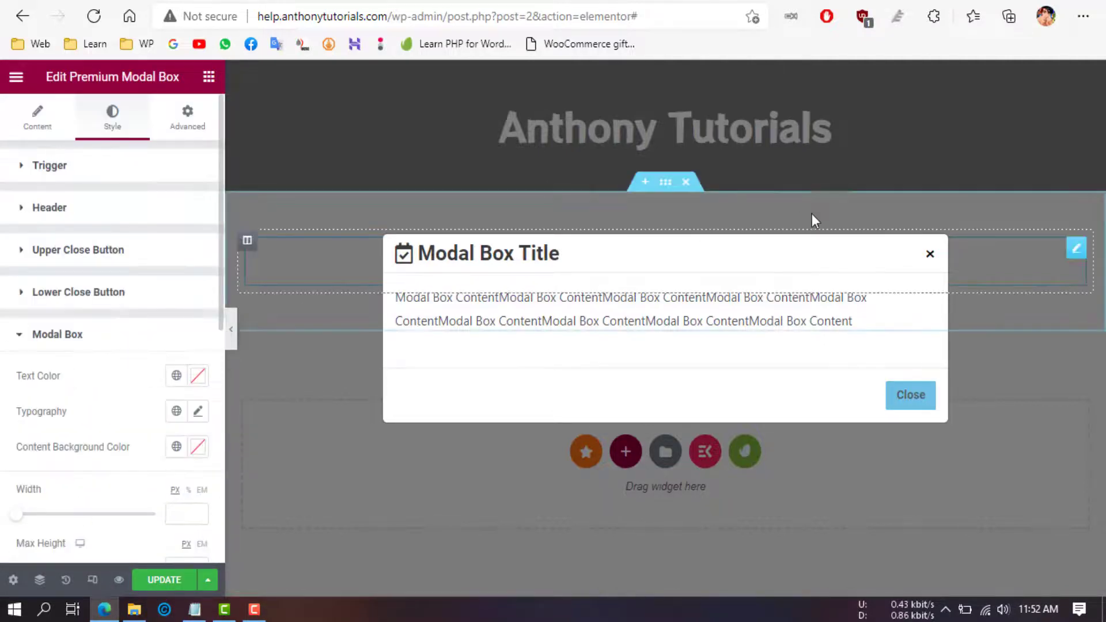
click(930, 253)
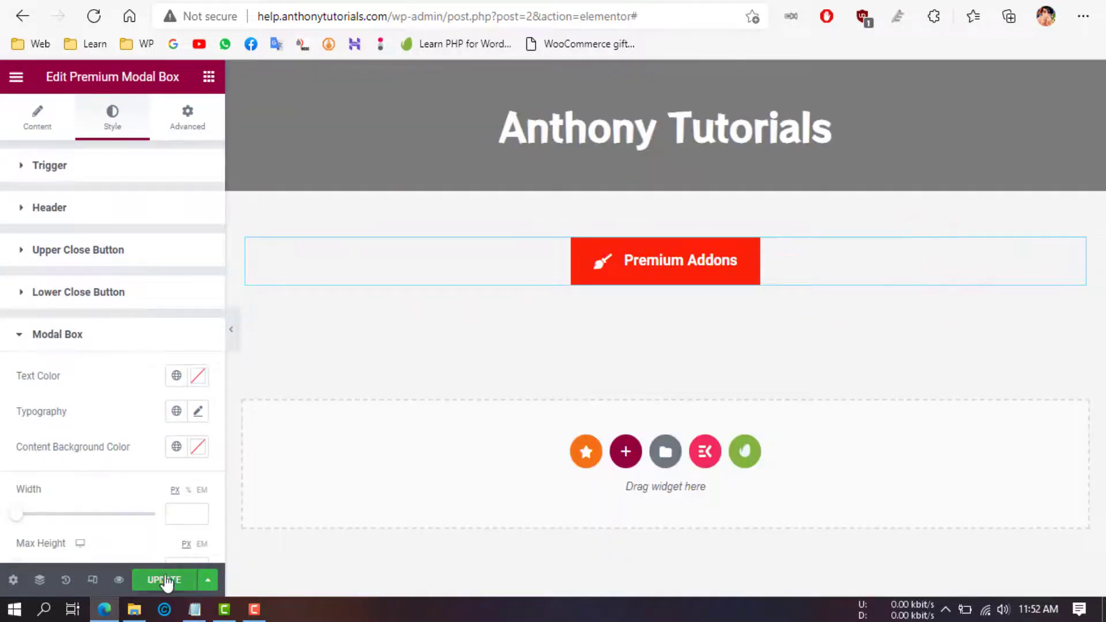
Step: Update the page and open its preview
scroll(11, 496, down, 10)
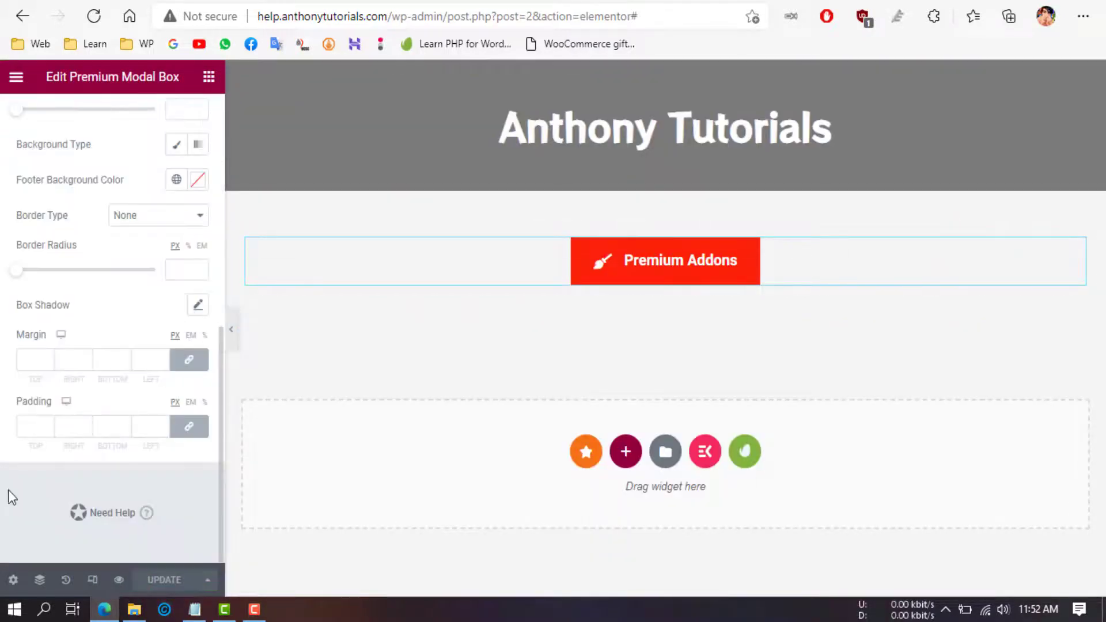
click(117, 579)
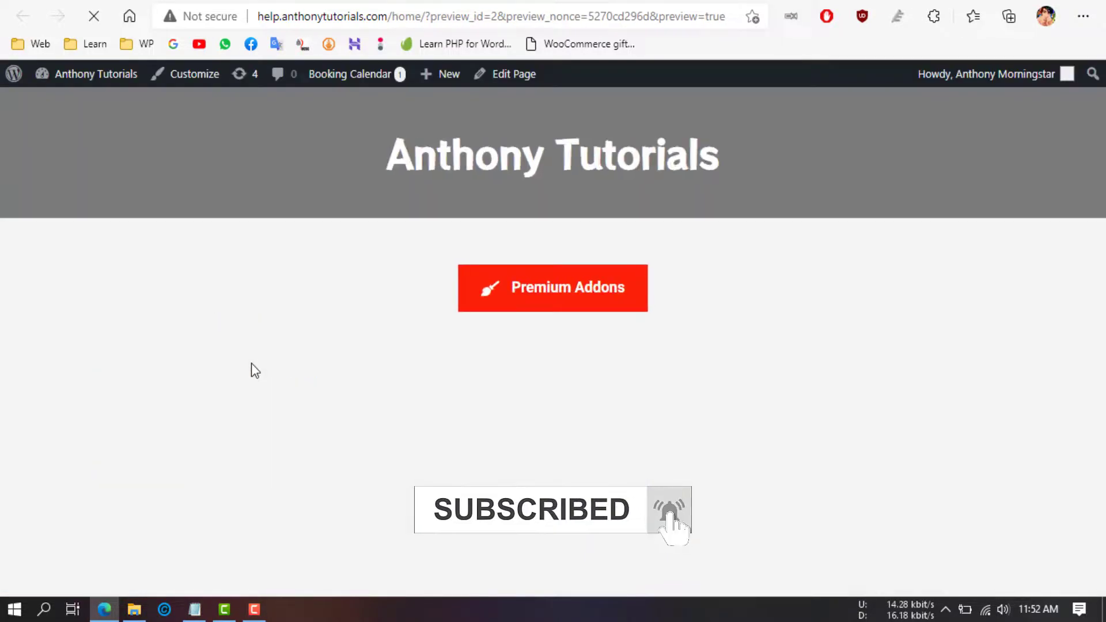
Step: Test the modal popup from its trigger button in the preview and return to the Elementor editor
click(550, 293)
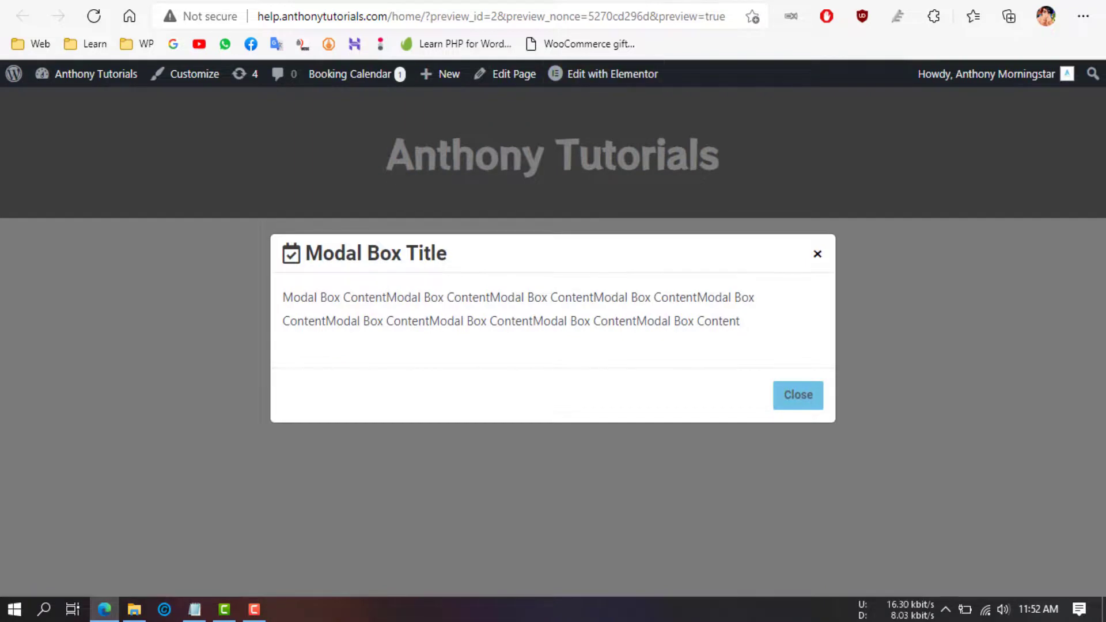
click(920, 0)
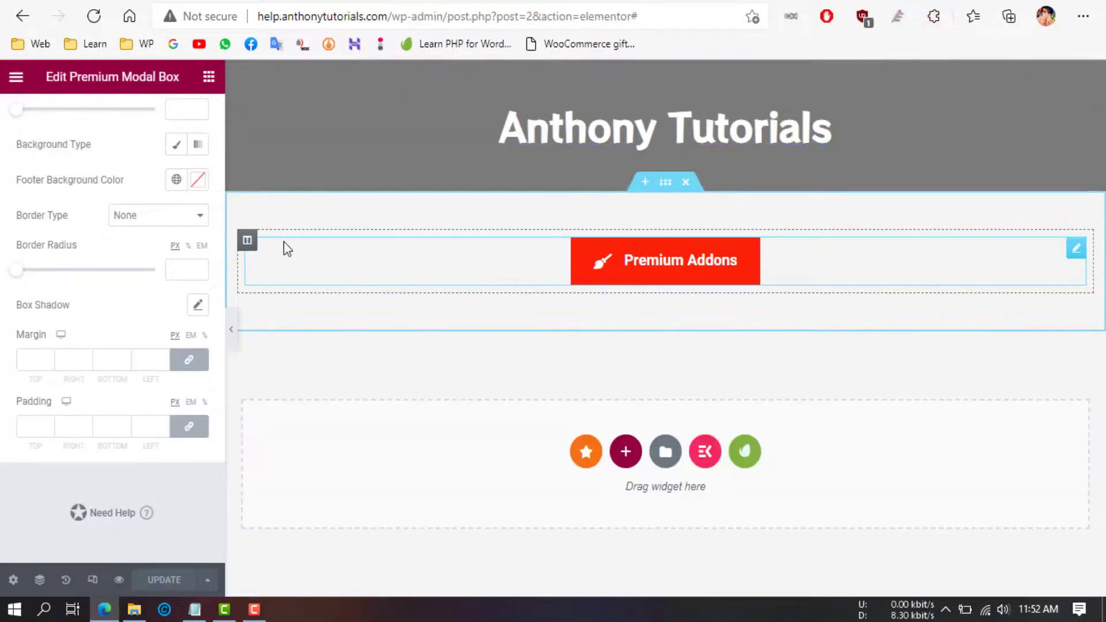
Step: Duplicate the column that contains the Premium Addons trigger button
right_click(255, 245)
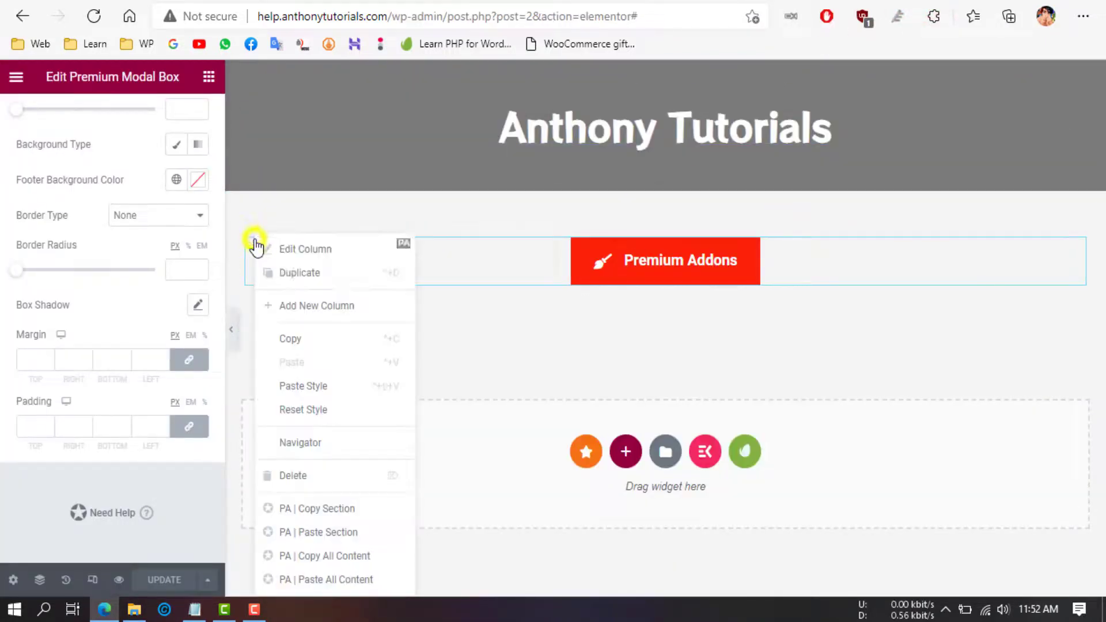
click(287, 274)
Step: Set the trigger button alignment of the first column's modal box to Right
click(608, 267)
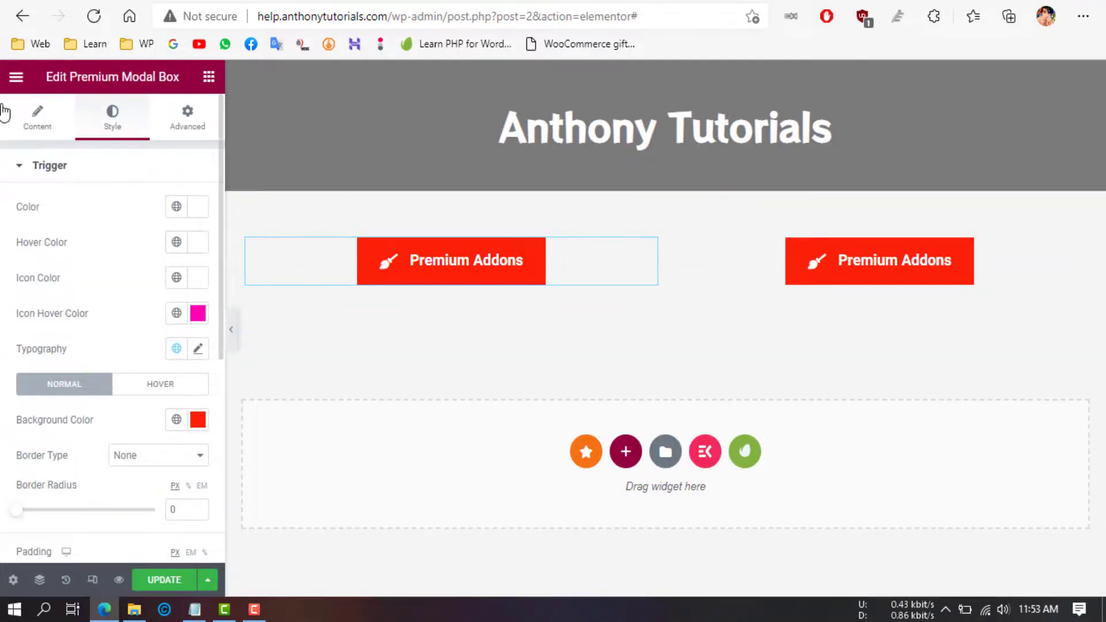
click(19, 115)
scroll(2, 325, down, 5)
scroll(2, 324, down, 10)
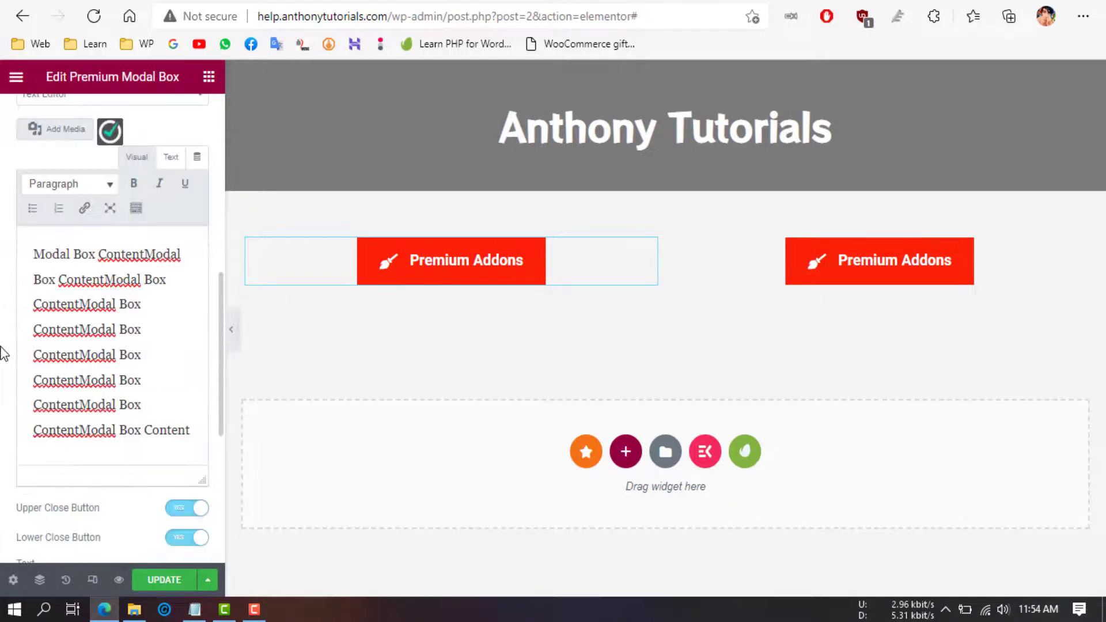
click(30, 425)
scroll(29, 453, down, 5)
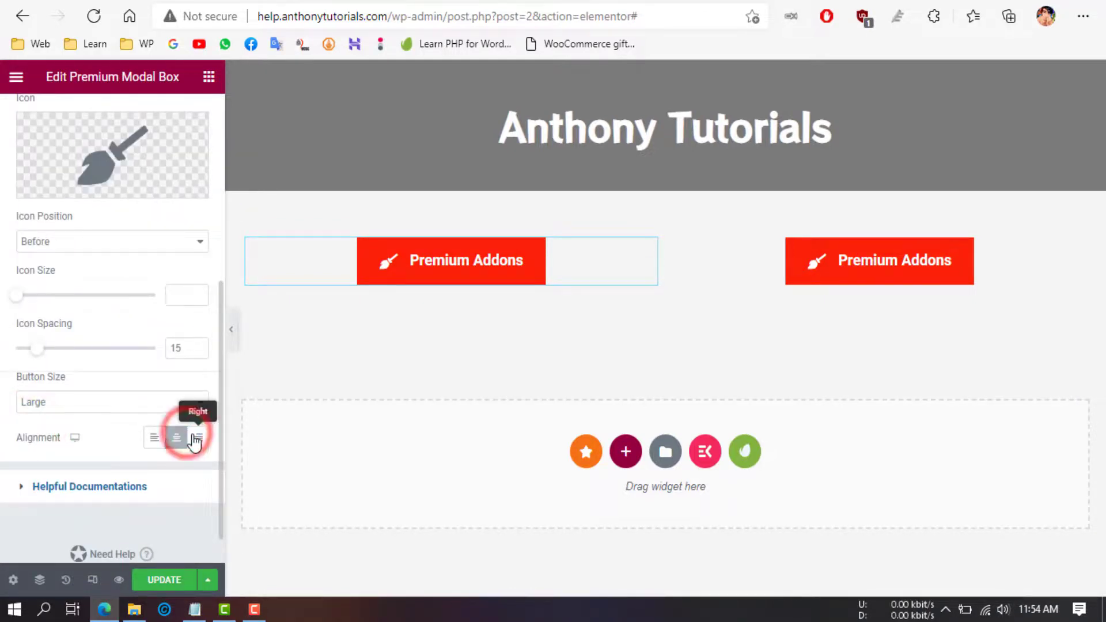
click(197, 438)
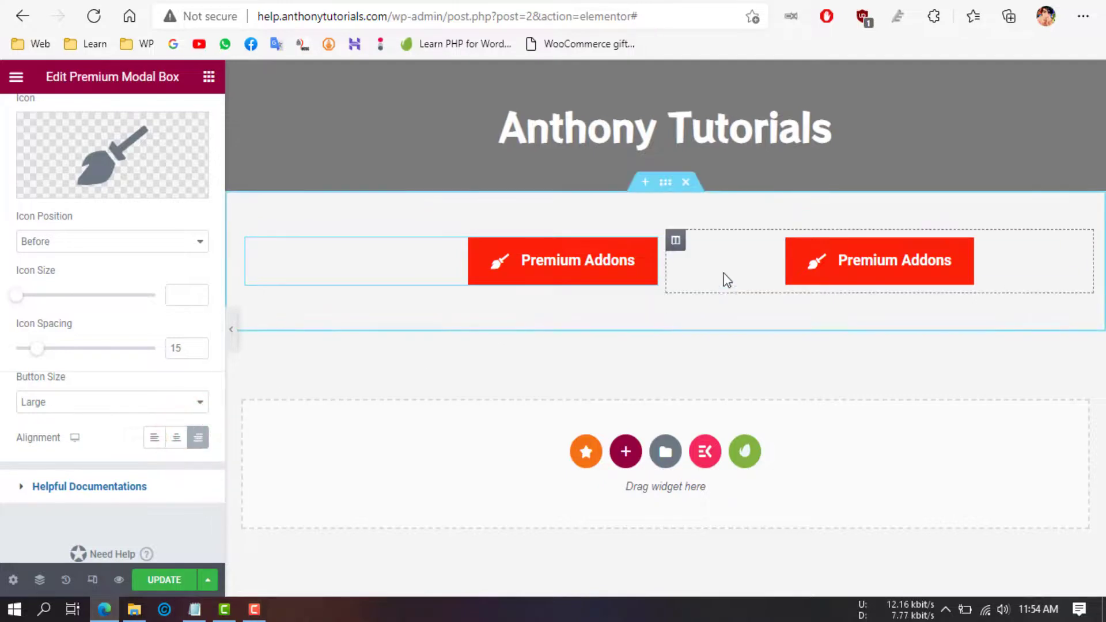
Step: Set the trigger button alignment of the second column's modal box to Left
click(743, 268)
scroll(29, 363, down, 10)
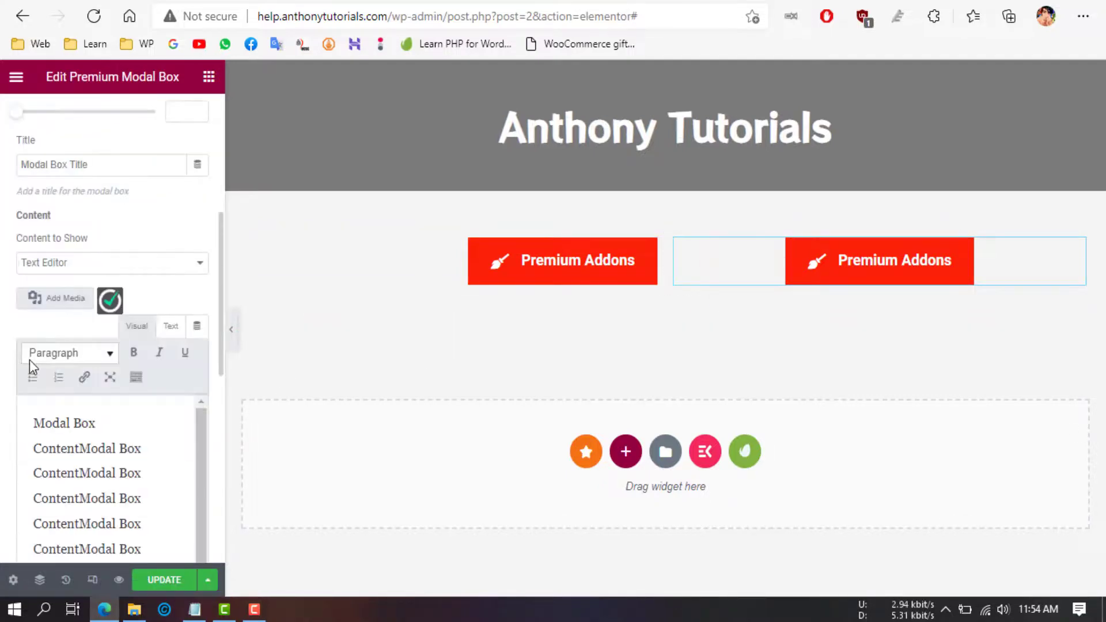
scroll(12, 406, down, 2)
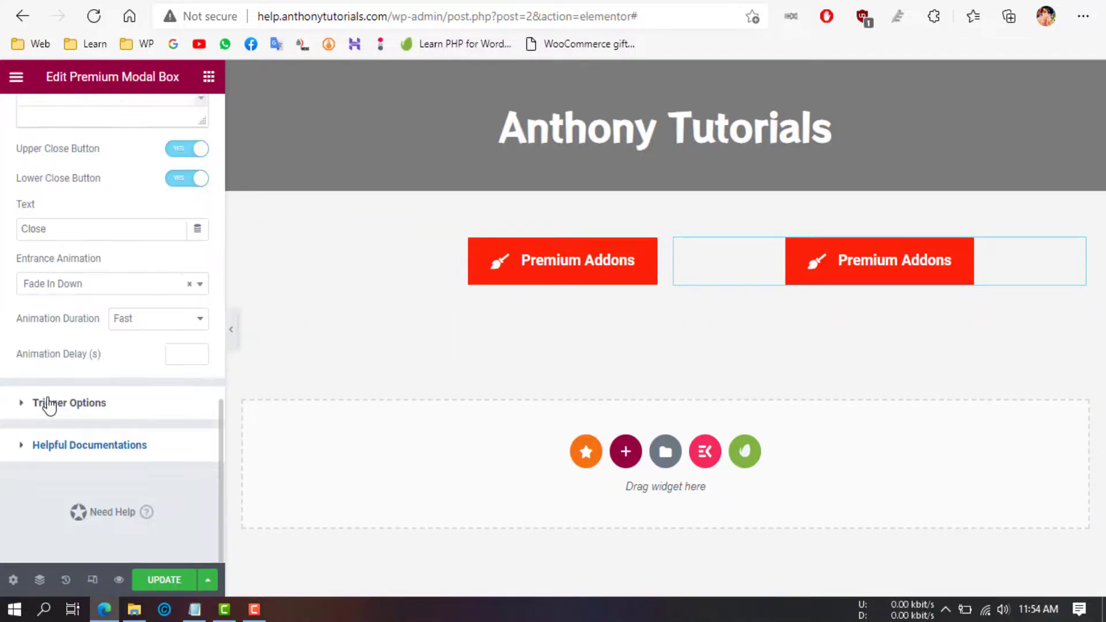
click(48, 401)
scroll(44, 392, down, 5)
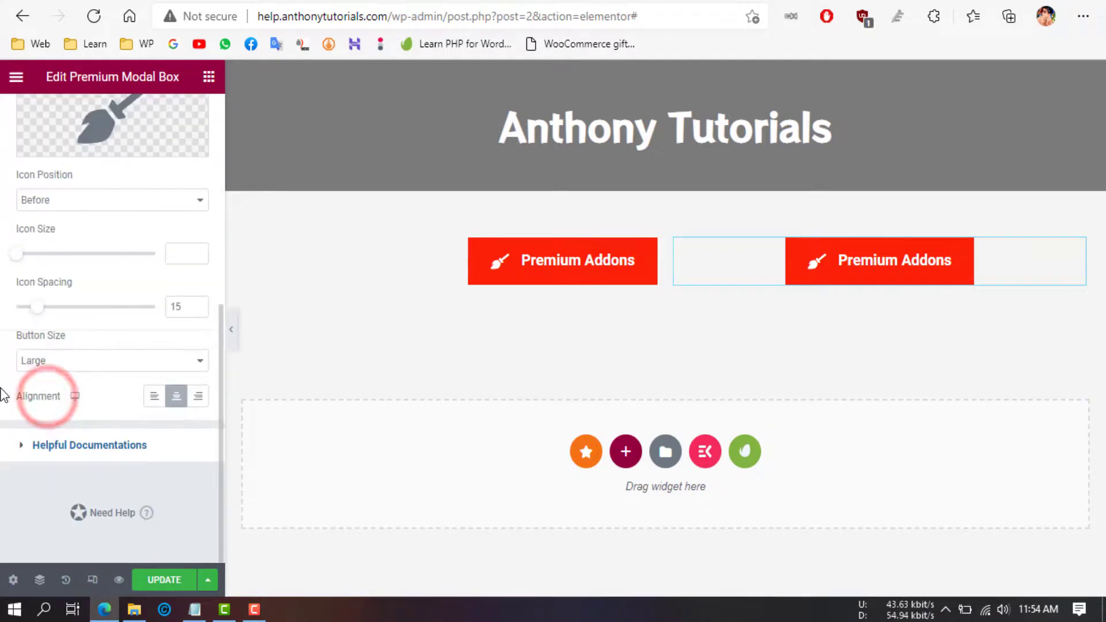
click(153, 404)
Step: Update the page and test both trigger buttons in its preview, opening and closing each modal popup
click(166, 579)
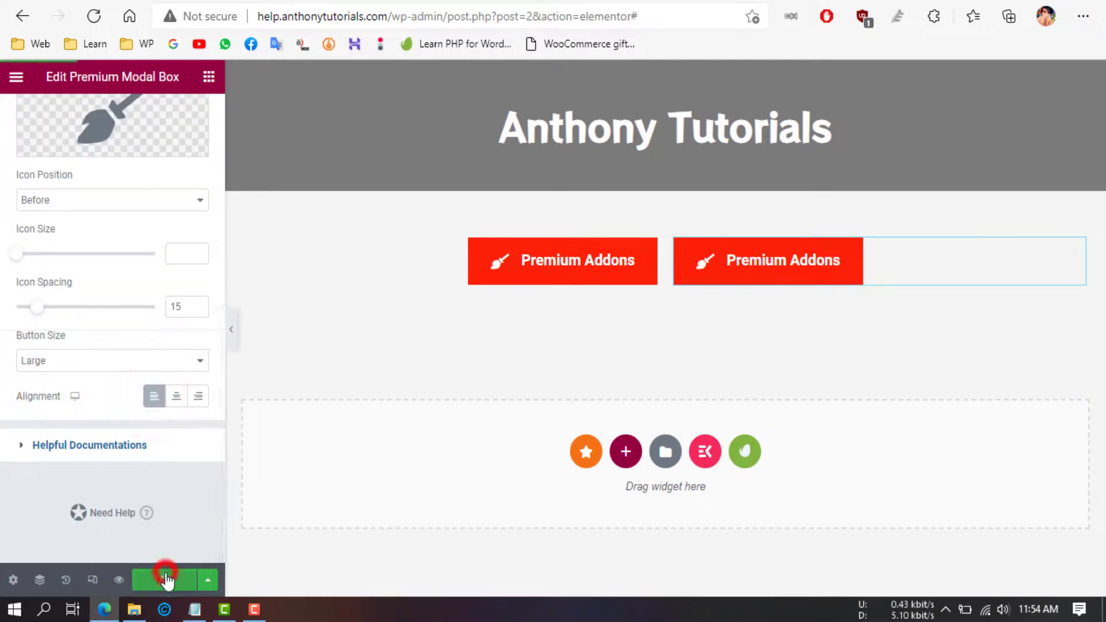
click(121, 579)
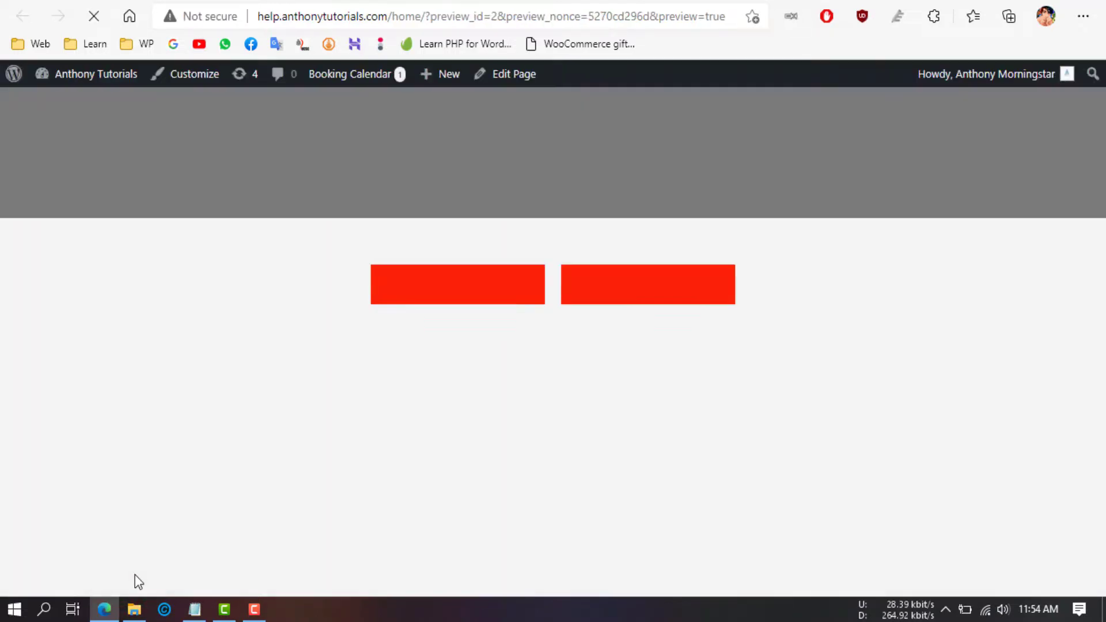
click(453, 291)
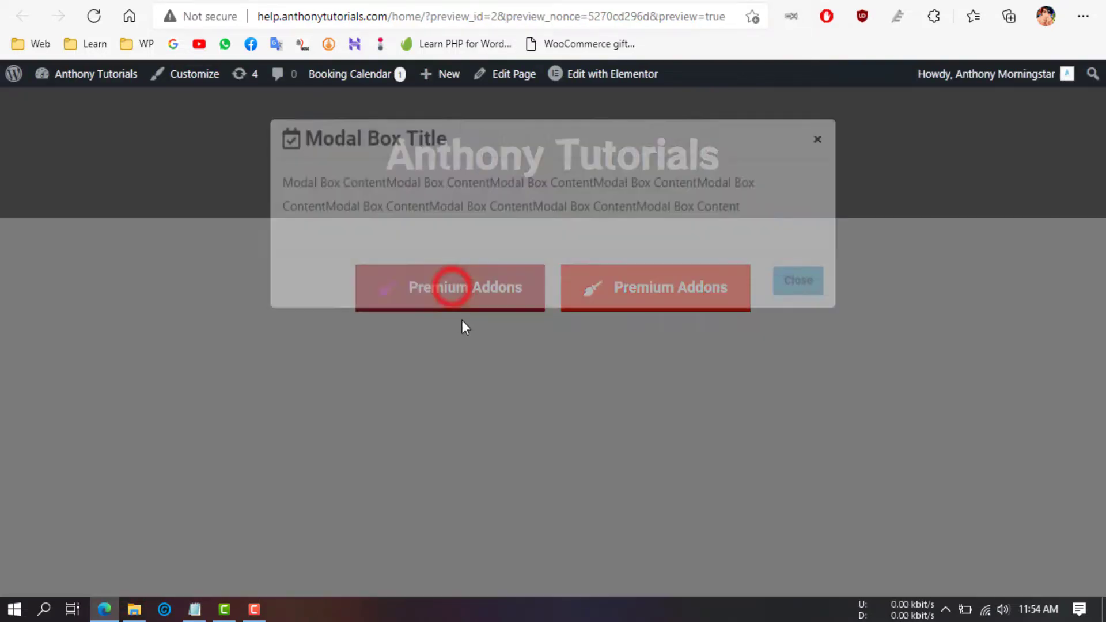
click(493, 449)
click(684, 291)
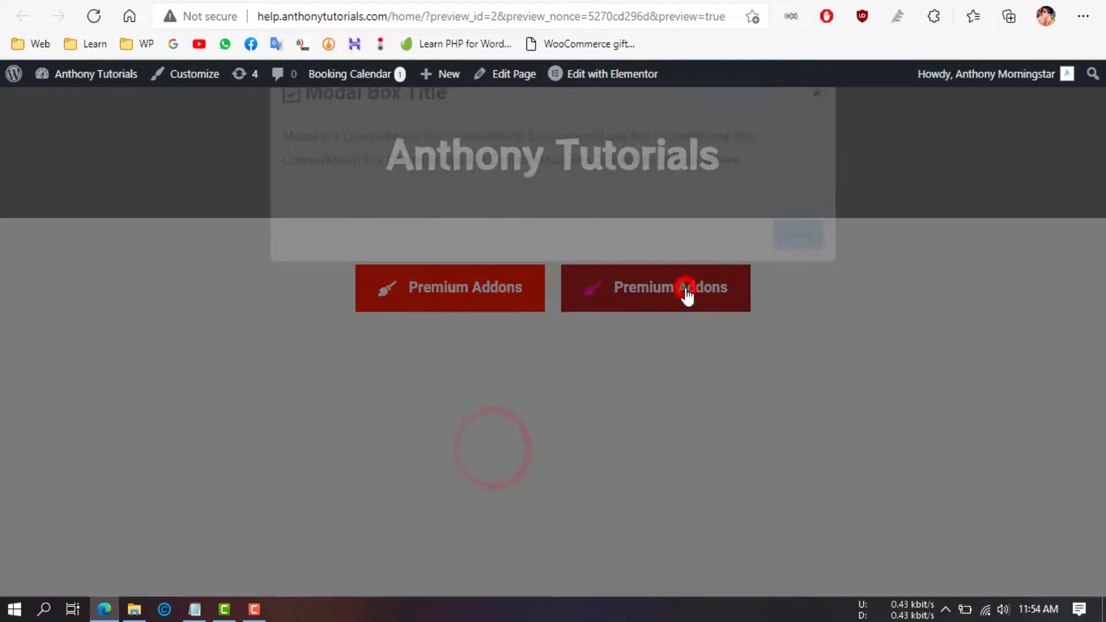
click(450, 468)
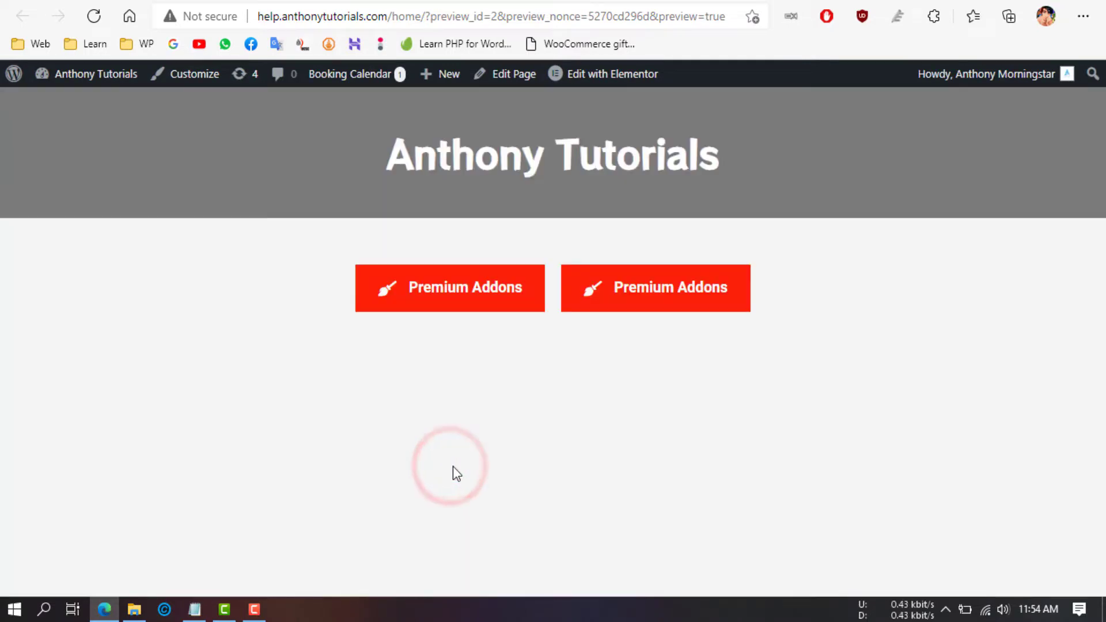